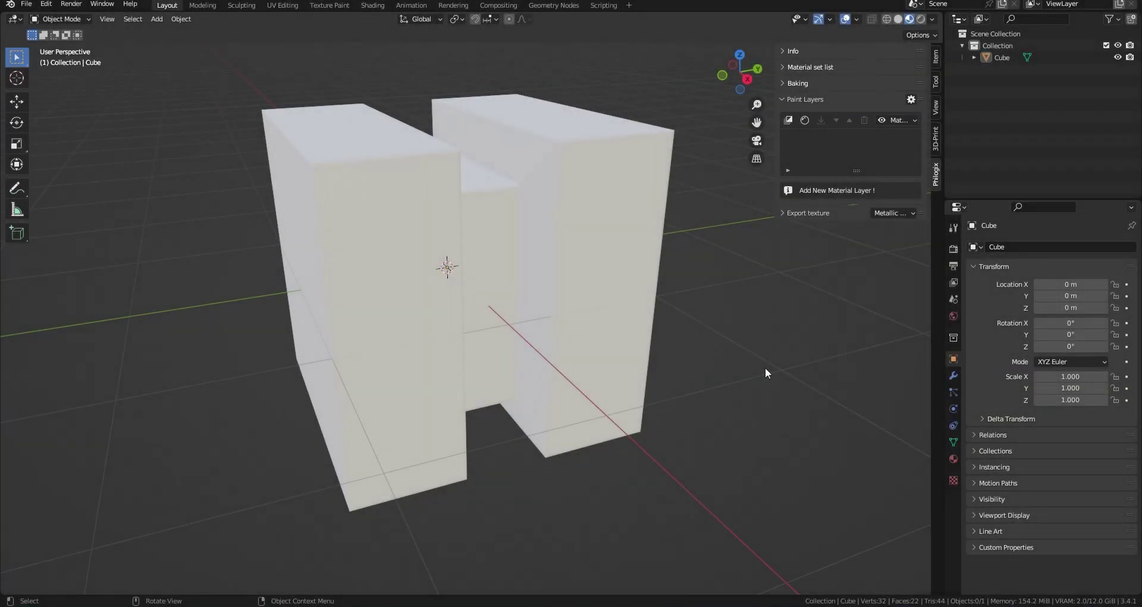
pyautogui.moveTo(752, 540); pyautogui.dragTo(532, 326, button='middle')
pyautogui.scroll(-2, 573, 331)
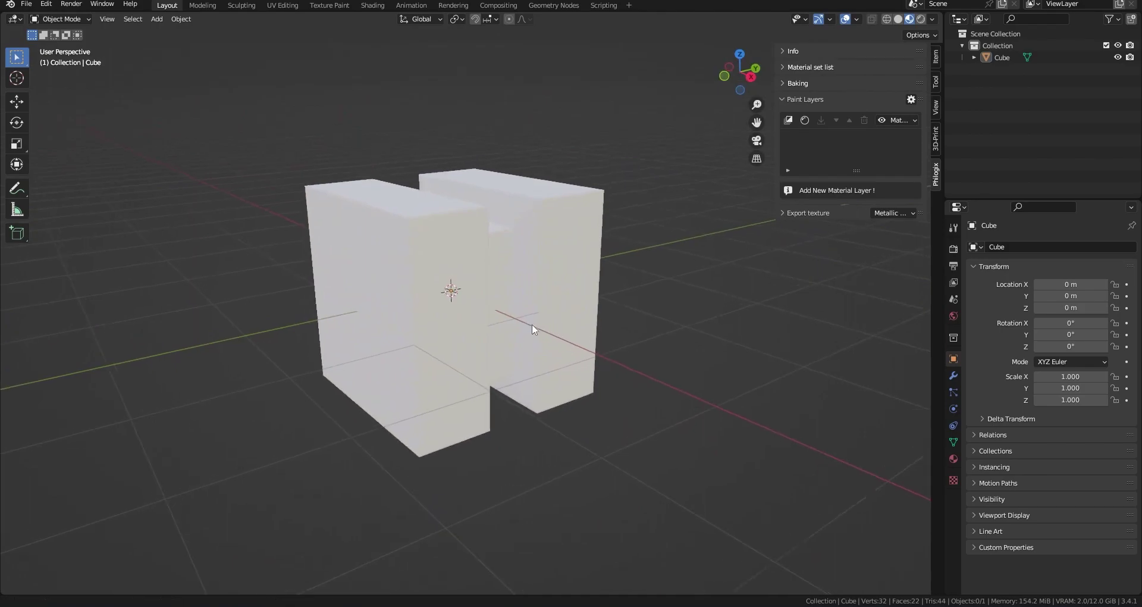
pyautogui.scroll(2, 535, 321)
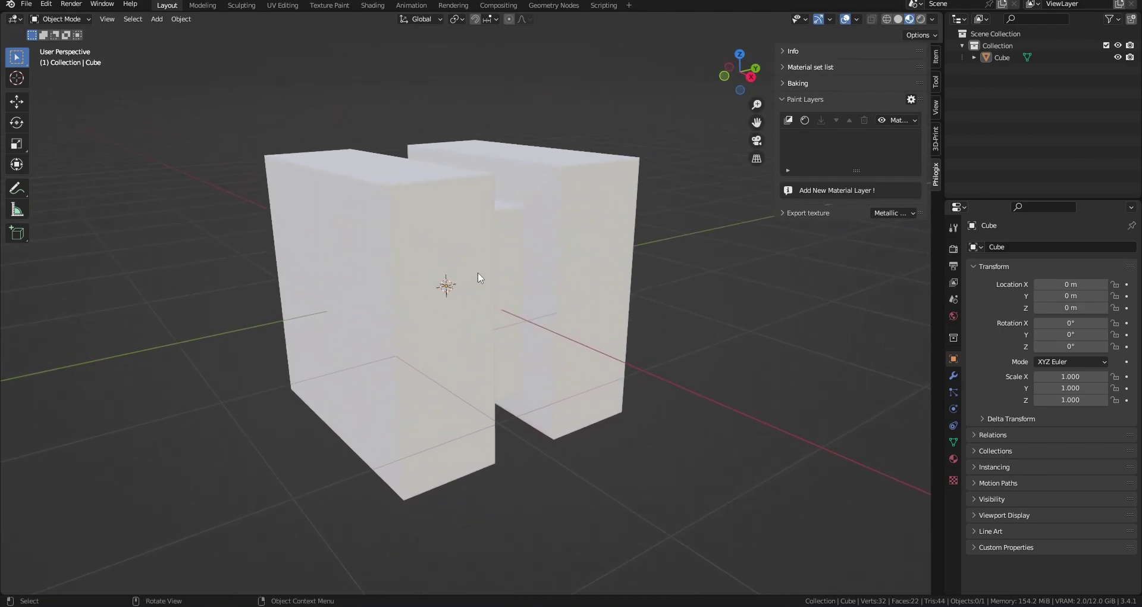
pyautogui.moveTo(512, 272); pyautogui.dragTo(552, 355, button='middle')
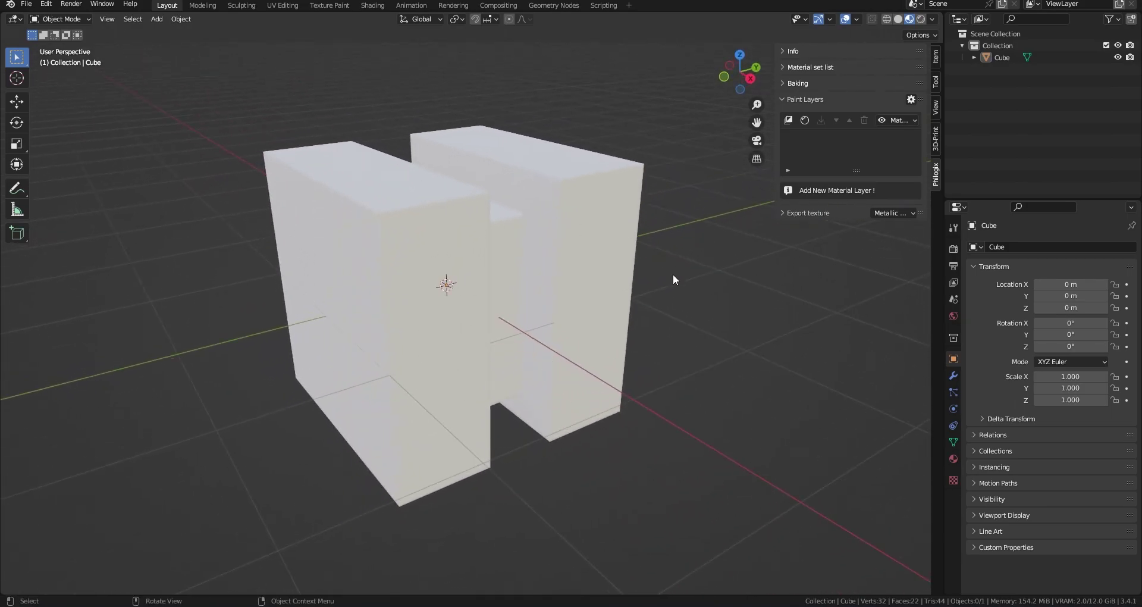
pyautogui.moveTo(598, 379); pyautogui.dragTo(600, 372, button='middle')
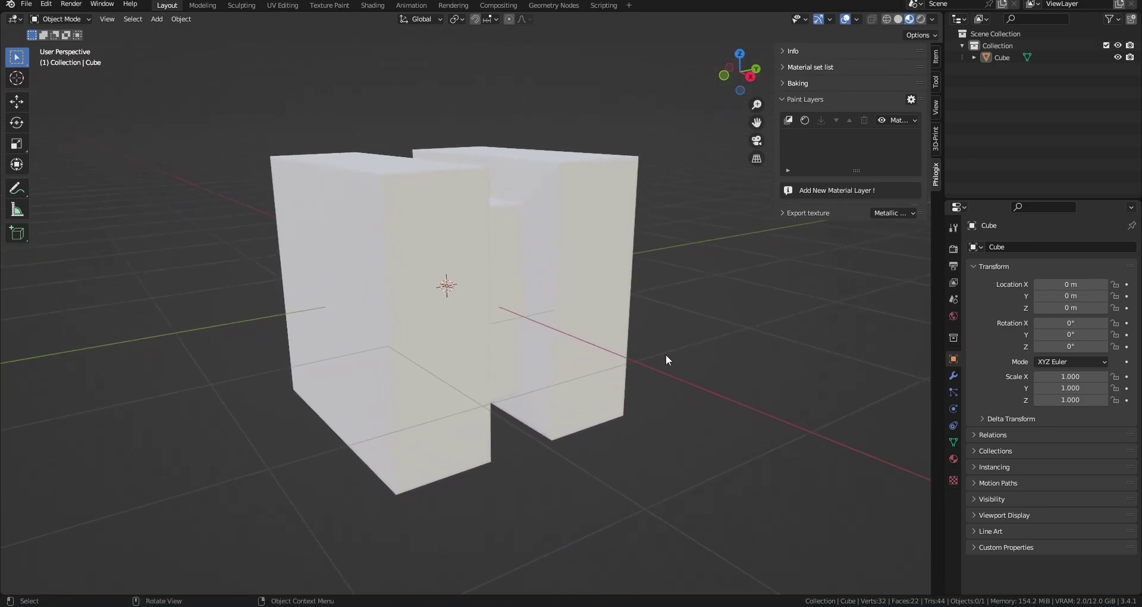
pyautogui.moveTo(573, 332)
pyautogui.mouseDown(button='middle')
pyautogui.moveTo(584, 338)
pyautogui.moveTo(571, 336)
pyautogui.mouseUp(button='middle')
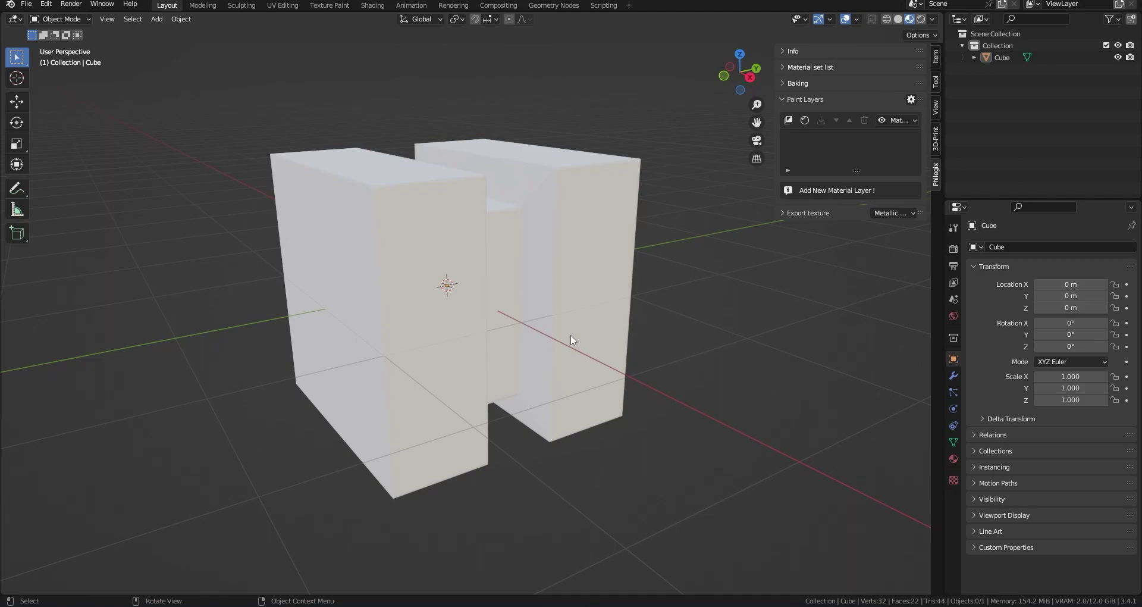
pyautogui.moveTo(570, 334)
pyautogui.mouseDown(button='middle')
pyautogui.moveTo(394, 338)
pyautogui.moveTo(566, 354)
pyautogui.mouseUp(button='middle')
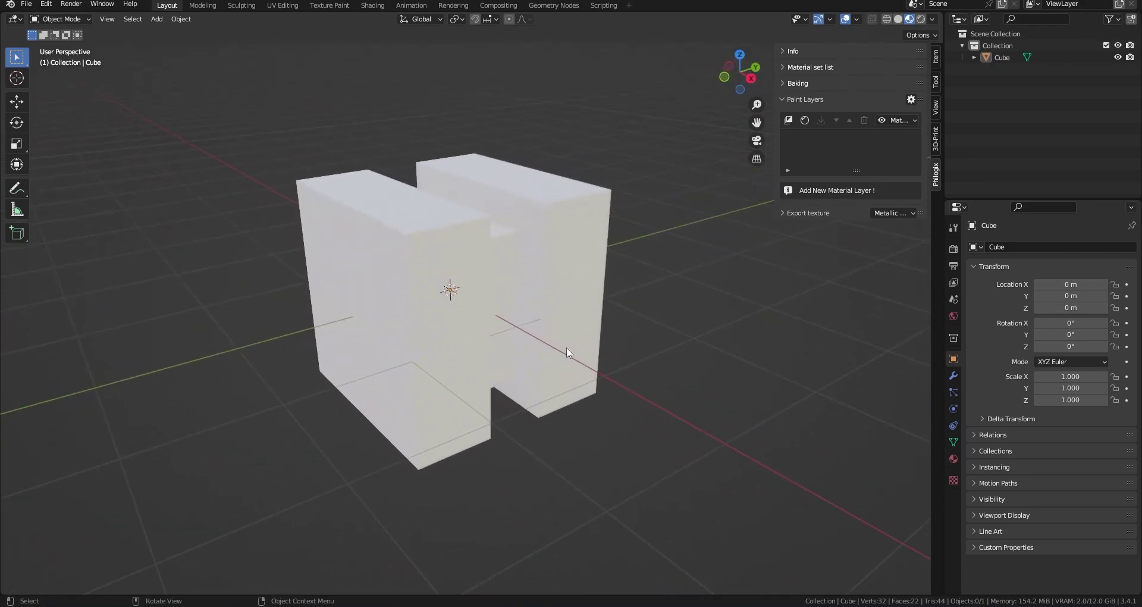
pyautogui.moveTo(612, 320); pyautogui.dragTo(588, 327, button='middle')
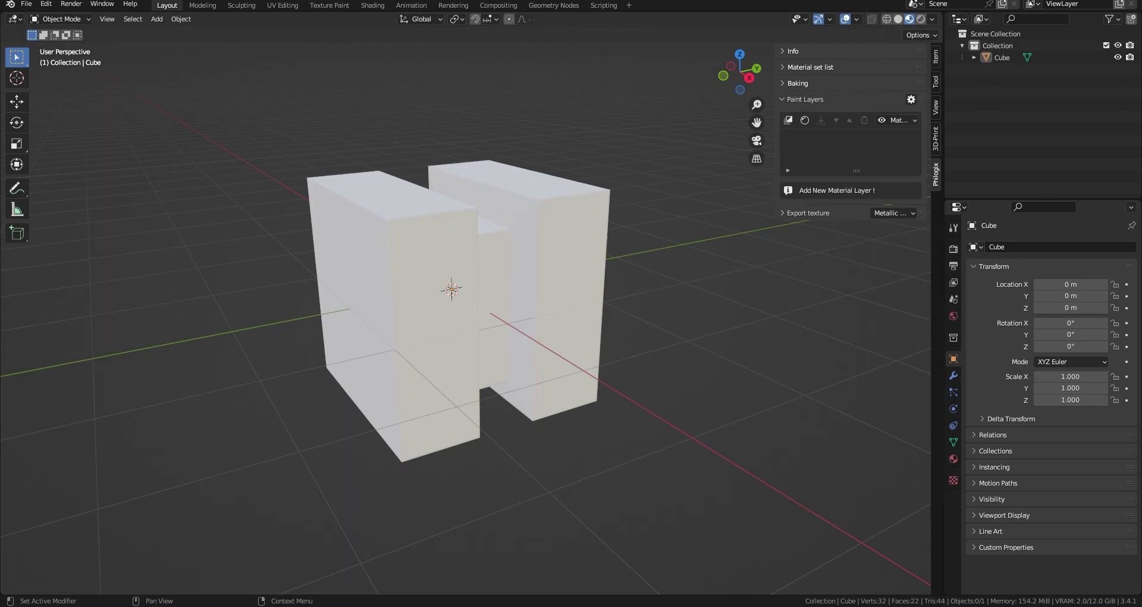
pyautogui.moveTo(451, 339); pyautogui.dragTo(434, 344, button='middle')
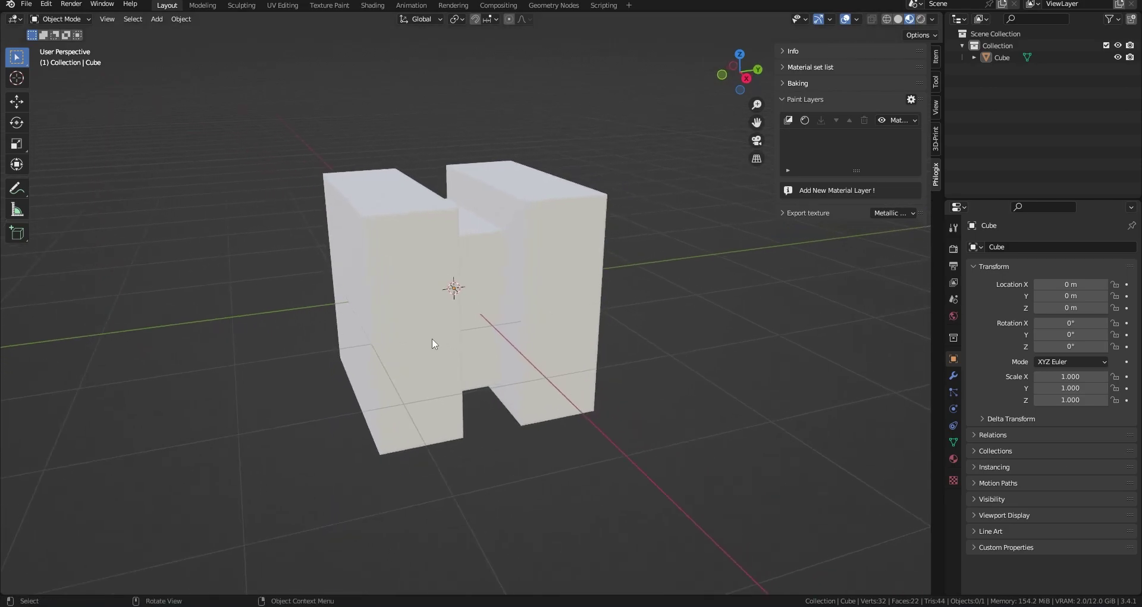
pyautogui.moveTo(502, 354)
pyautogui.mouseDown(button='middle')
pyautogui.moveTo(502, 364)
pyautogui.moveTo(533, 364)
pyautogui.moveTo(470, 348)
pyautogui.moveTo(483, 344)
pyautogui.mouseUp(button='middle')
pyautogui.moveTo(553, 351); pyautogui.dragTo(503, 350, button='middle')
pyautogui.moveTo(661, 364); pyautogui.dragTo(635, 373, button='middle')
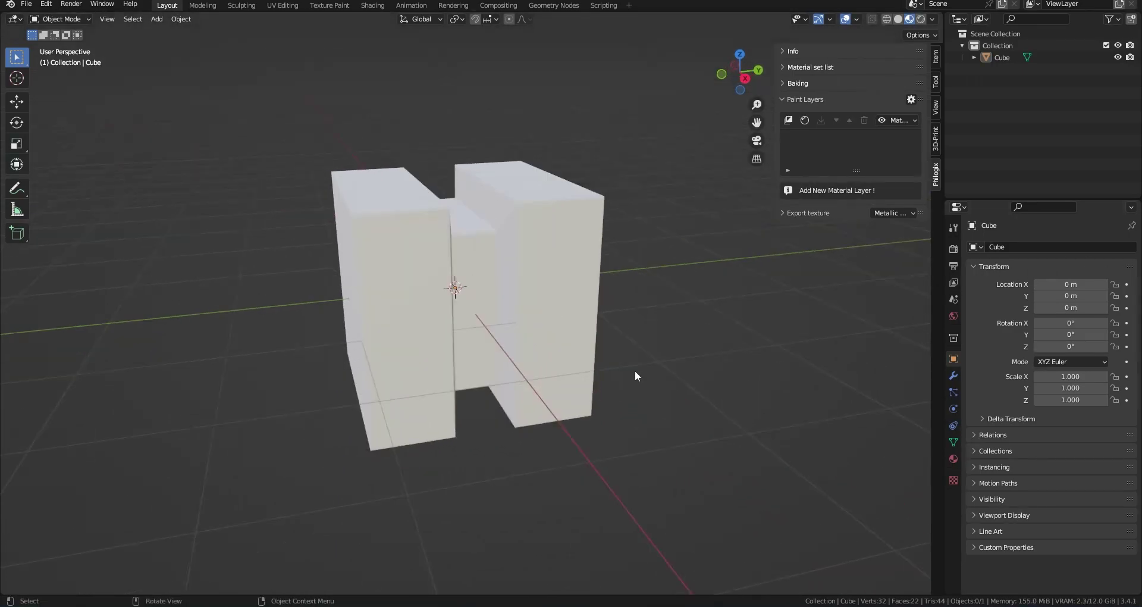
pyautogui.moveTo(566, 357); pyautogui.dragTo(588, 322, button='middle')
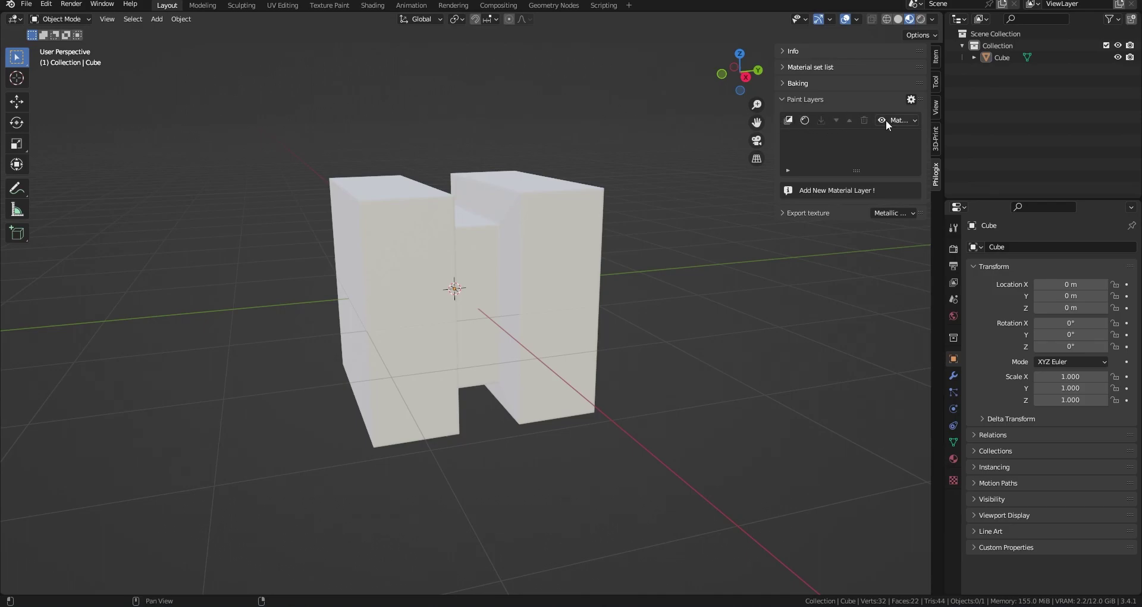
# Step: Preview the model in the Base Color and Metallic channel views and the mesh Normal map view
pyautogui.click(910, 119)
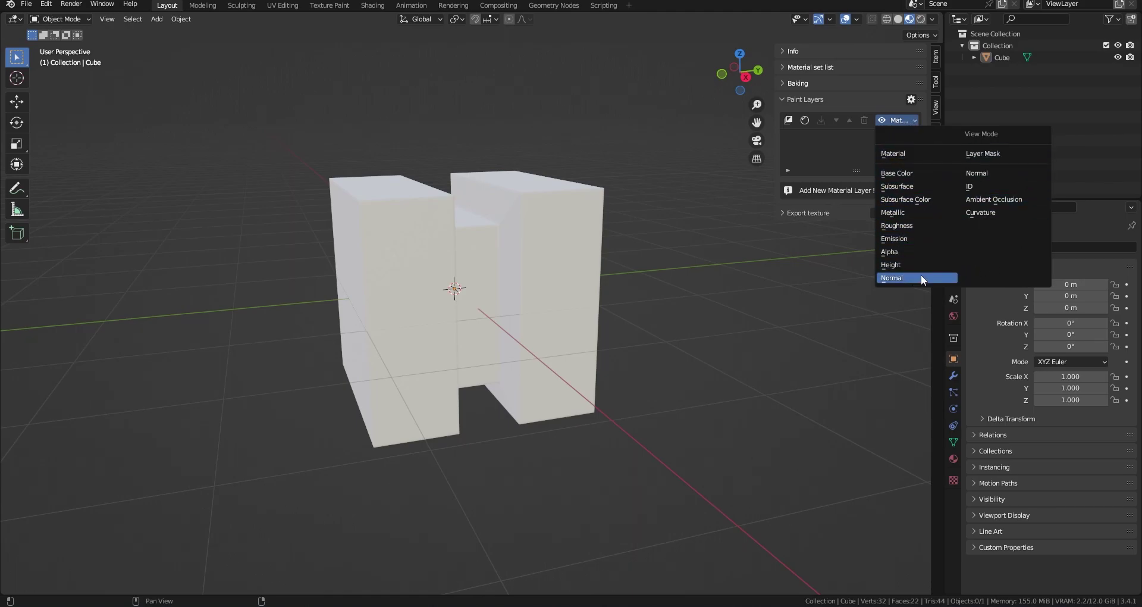
pyautogui.click(913, 173)
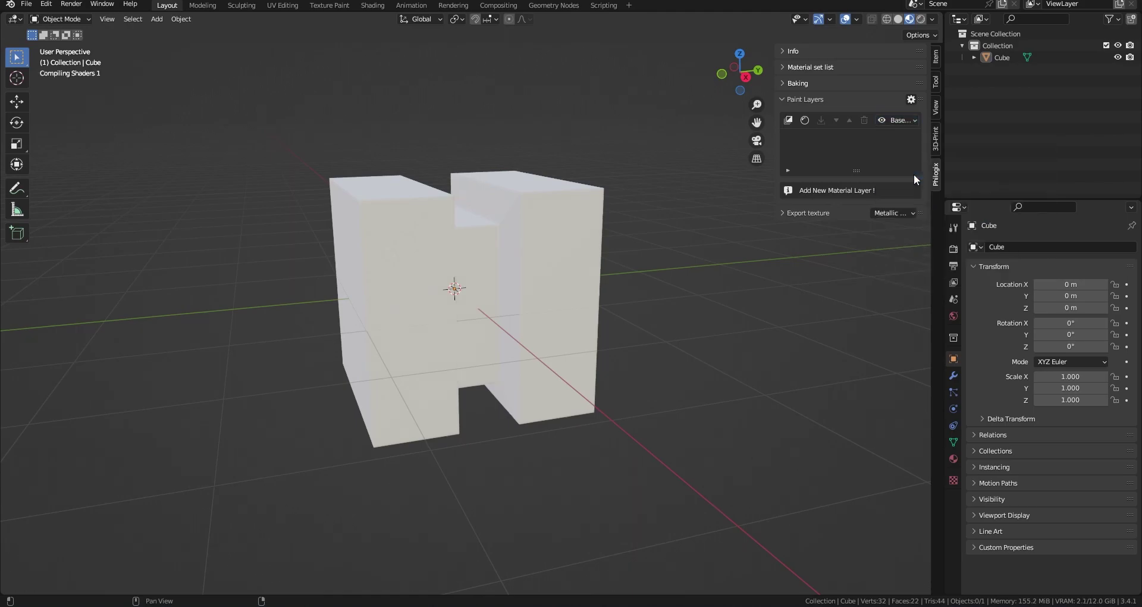
pyautogui.click(899, 120)
pyautogui.click(910, 209)
pyautogui.click(907, 120)
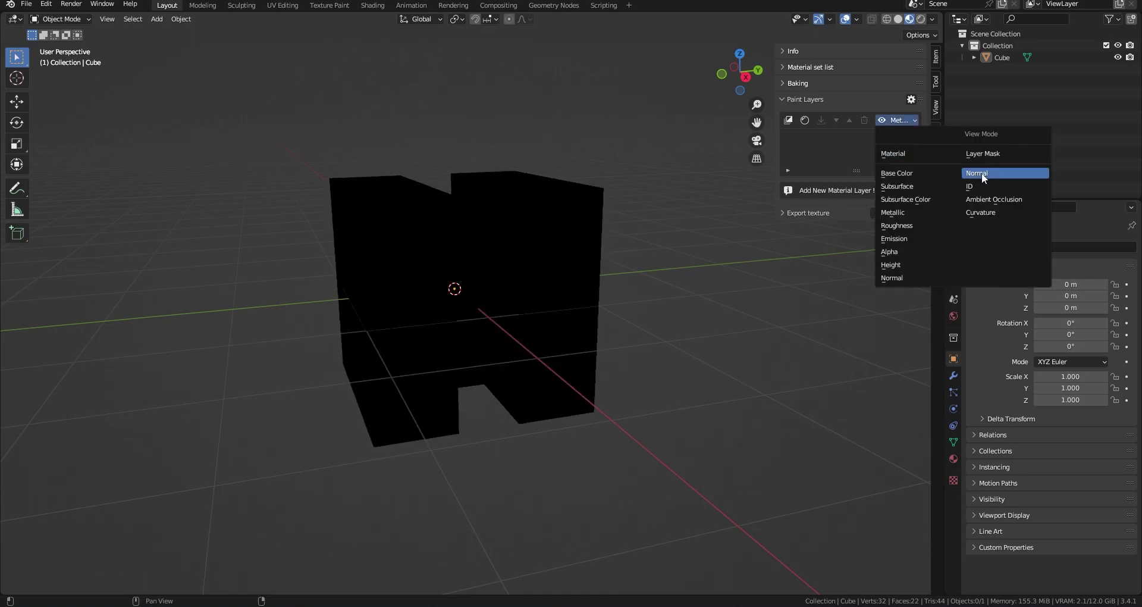
pyautogui.click(983, 173)
# Step: Preview the model's ID, Ambient Occlusion and Curvature maps, and return the view mode to Material
pyautogui.click(905, 120)
pyautogui.click(979, 184)
pyautogui.click(906, 121)
pyautogui.click(997, 198)
pyautogui.click(908, 120)
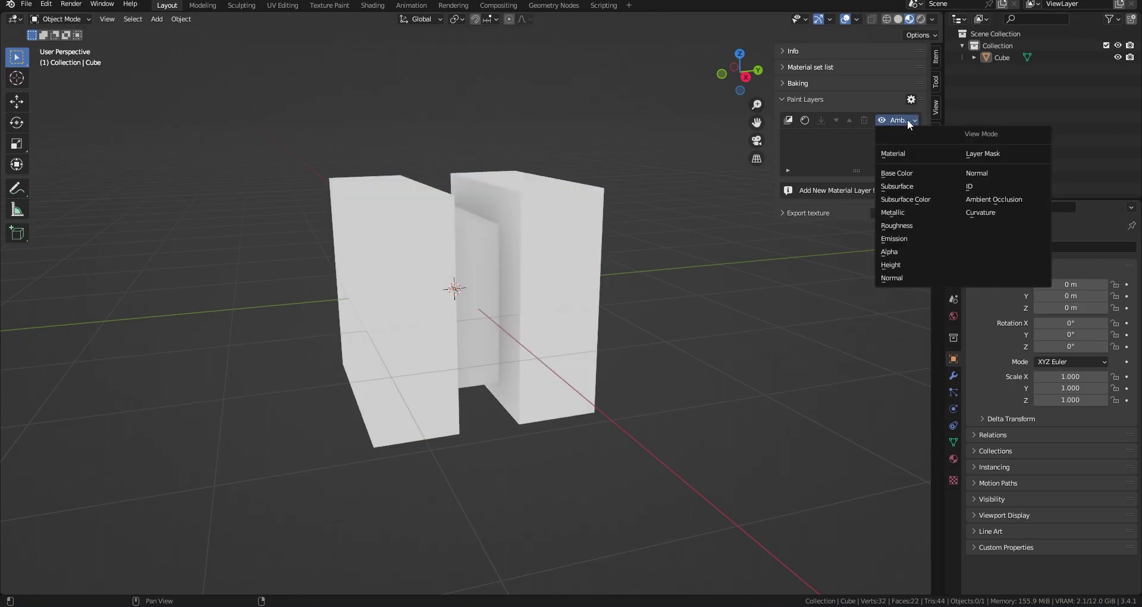
pyautogui.click(995, 213)
pyautogui.click(905, 120)
pyautogui.click(893, 153)
# Step: Add a base paint layer and a rust material layer above it in the model's paint layers
pyautogui.click(805, 120)
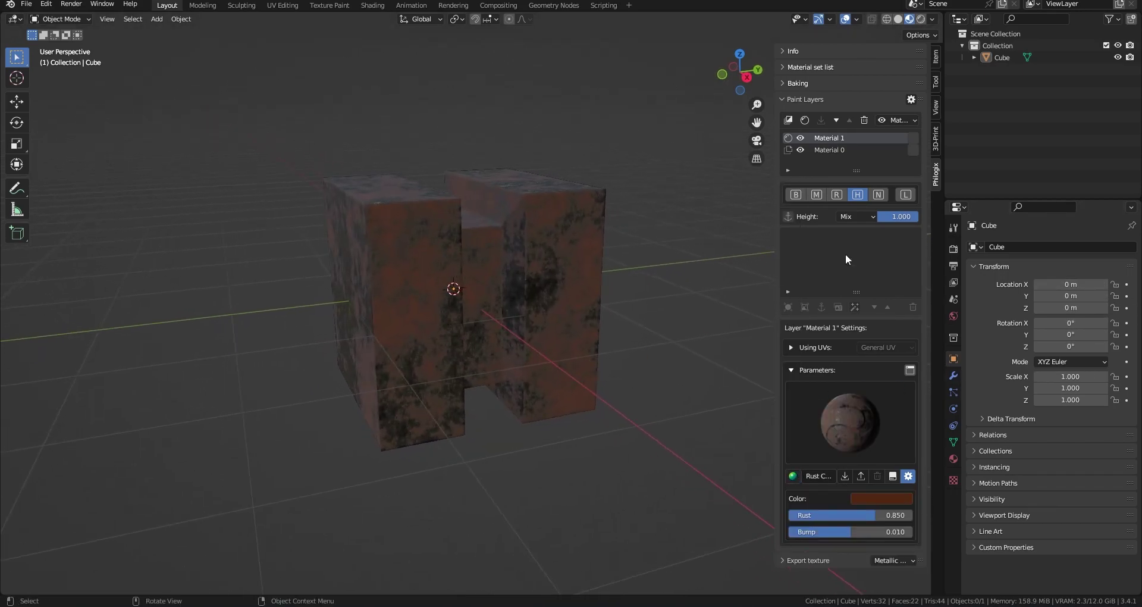
pyautogui.moveTo(626, 253)
pyautogui.mouseDown(button='middle')
pyautogui.moveTo(505, 295)
pyautogui.moveTo(596, 283)
pyautogui.mouseUp(button='middle')
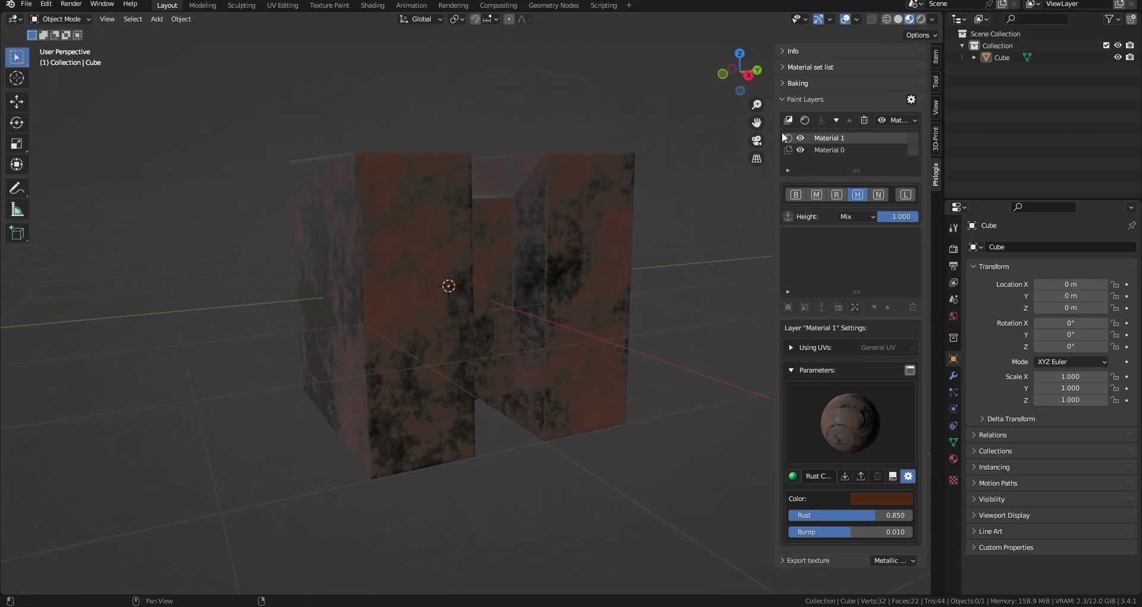
# Step: Hide the rust material layer and show it again to compare the model with and without it
pyautogui.click(801, 137)
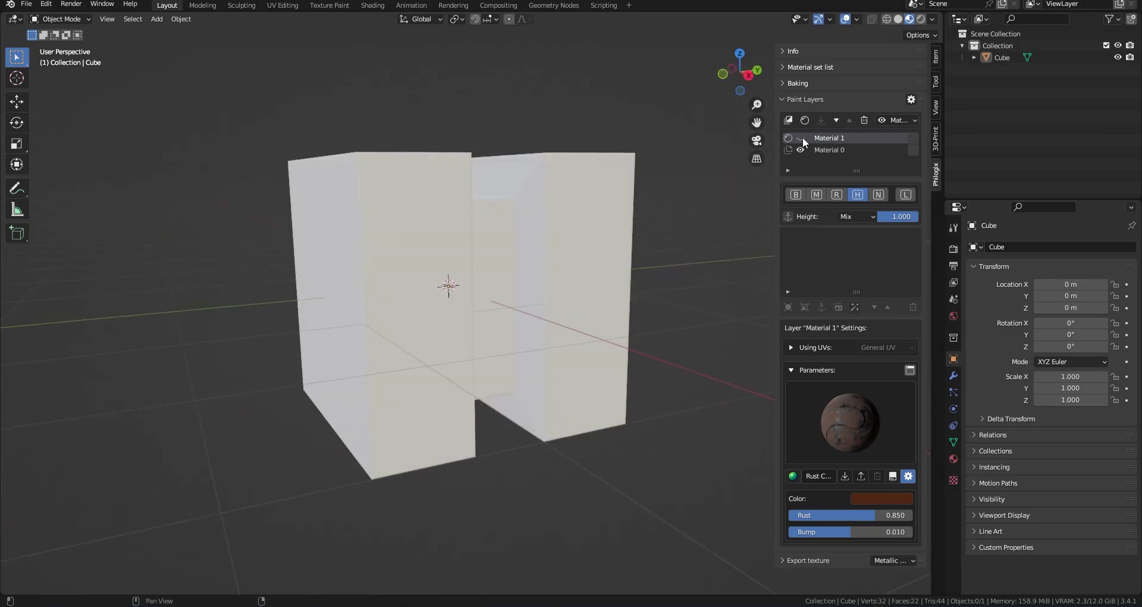
pyautogui.doubleClick(844, 138)
pyautogui.click(906, 138)
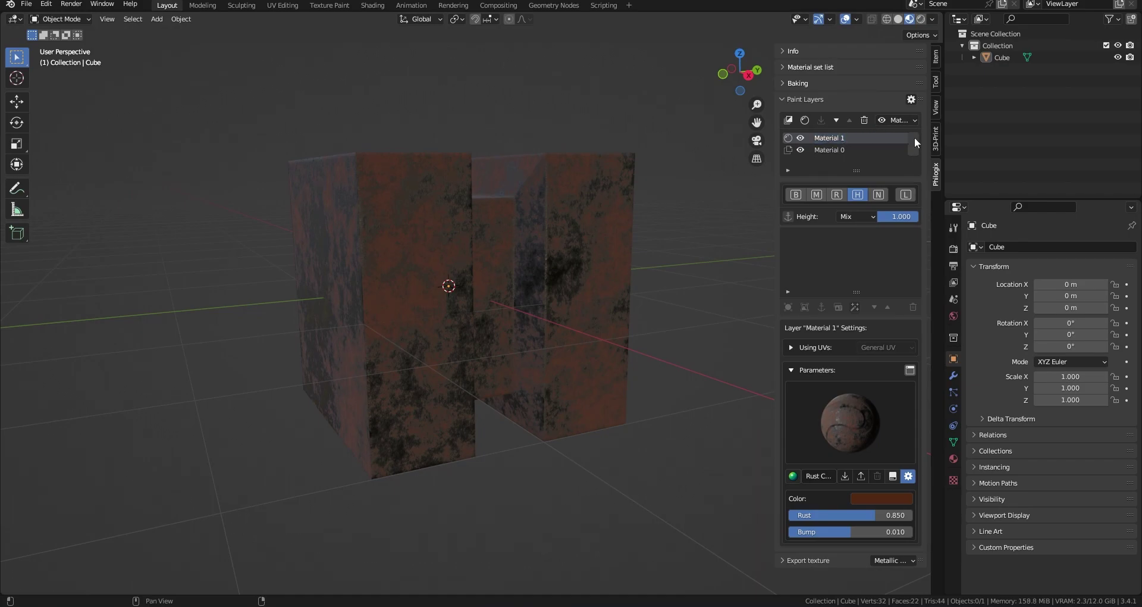
# Step: Set the rust material layer's color label to bright red
pyautogui.click(915, 143)
pyautogui.moveTo(1010, 184); pyautogui.dragTo(1011, 154)
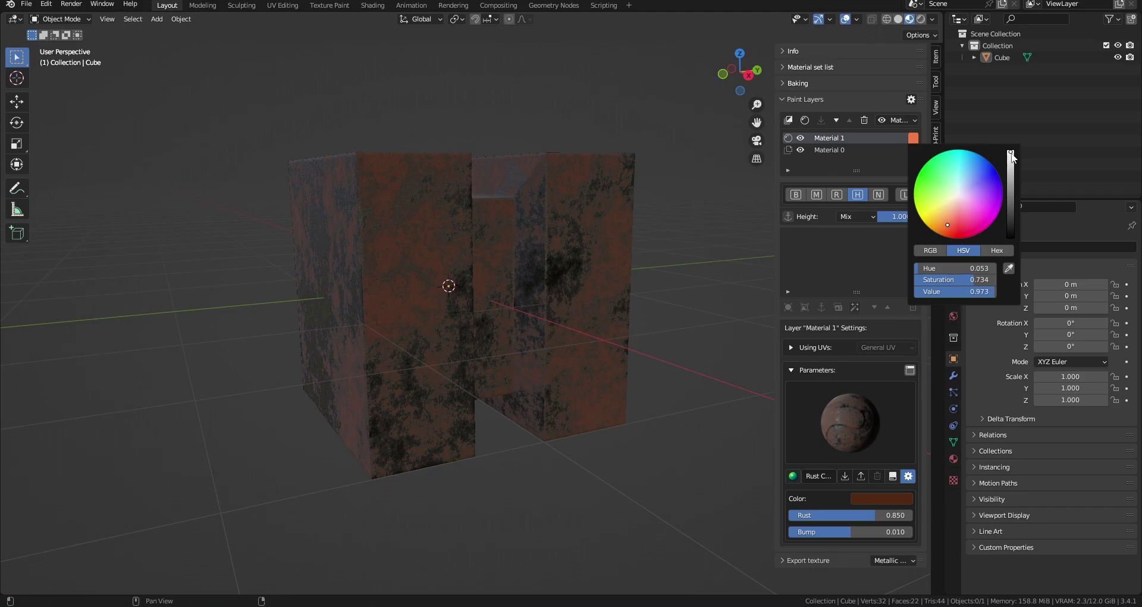
pyautogui.moveTo(594, 310); pyautogui.dragTo(644, 324, button='middle')
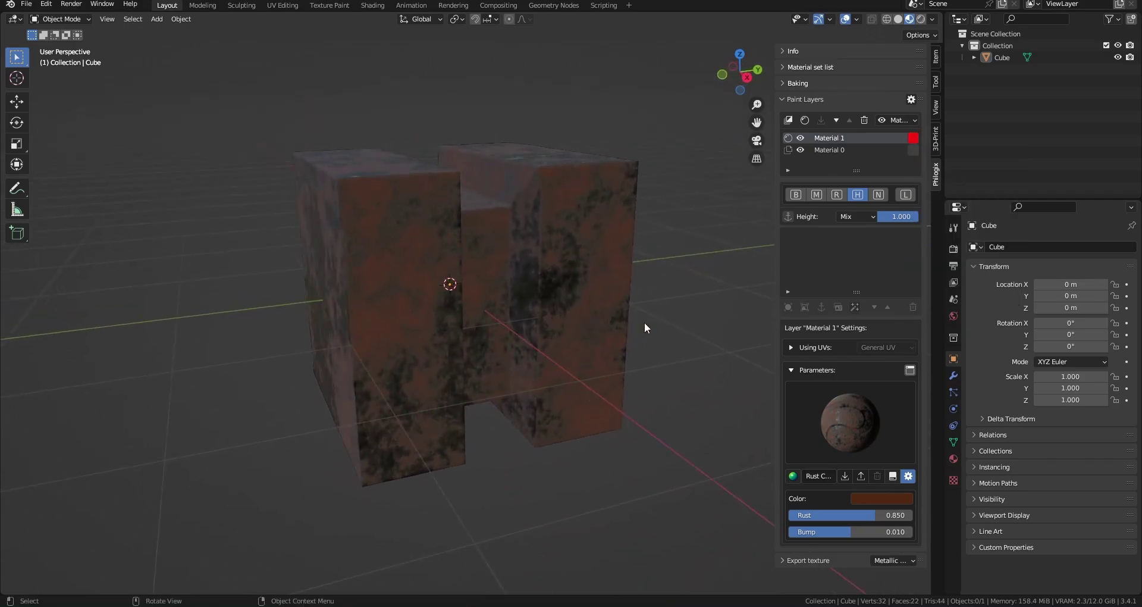
pyautogui.moveTo(664, 275)
pyautogui.mouseDown(button='middle')
pyautogui.moveTo(687, 345)
pyautogui.moveTo(591, 367)
pyautogui.moveTo(634, 364)
pyautogui.mouseUp(button='middle')
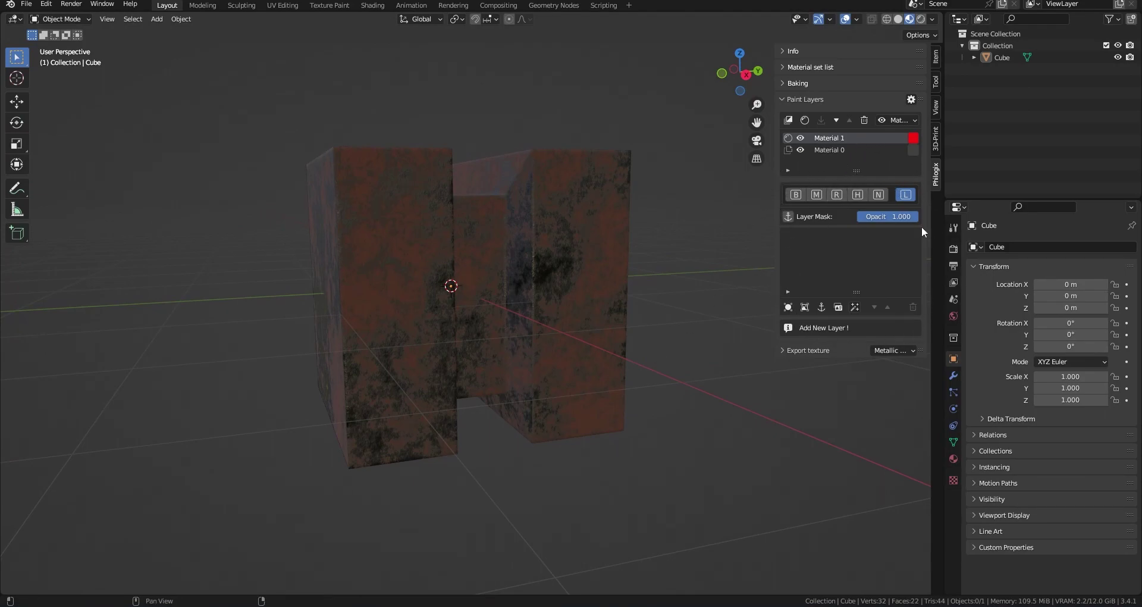
# Step: Look through the rust layer's Base Color, Height and Normal channels and the base paint layer's Roughness channel
pyautogui.click(796, 194)
pyautogui.click(860, 195)
pyautogui.click(878, 195)
pyautogui.click(845, 150)
pyautogui.click(836, 194)
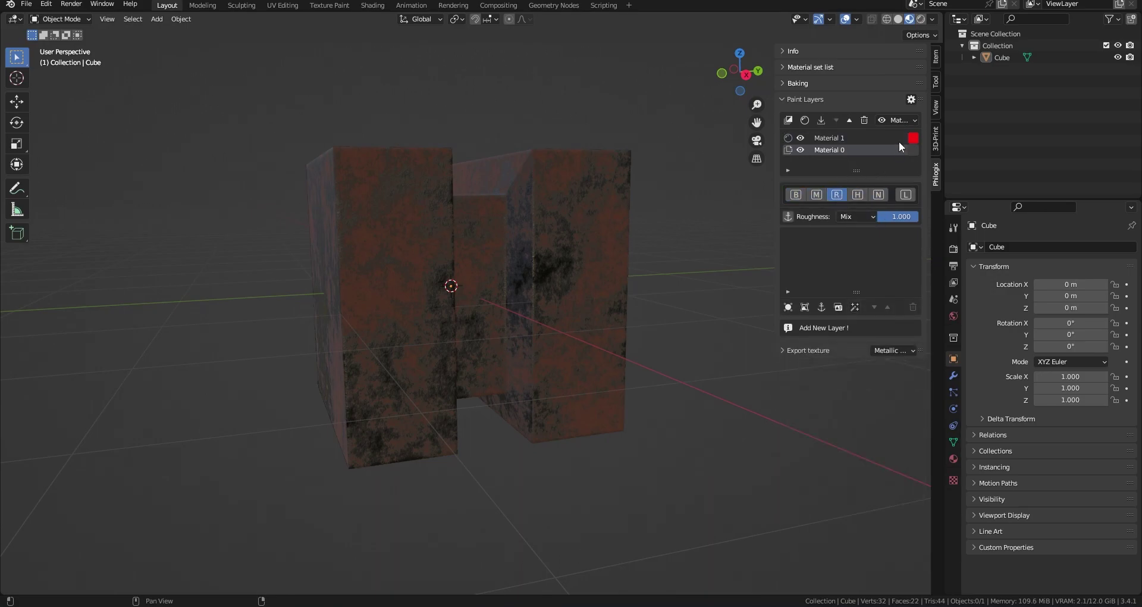
# Step: Add the Subsurface Color channel in the channel settings and remove it again
pyautogui.click(911, 100)
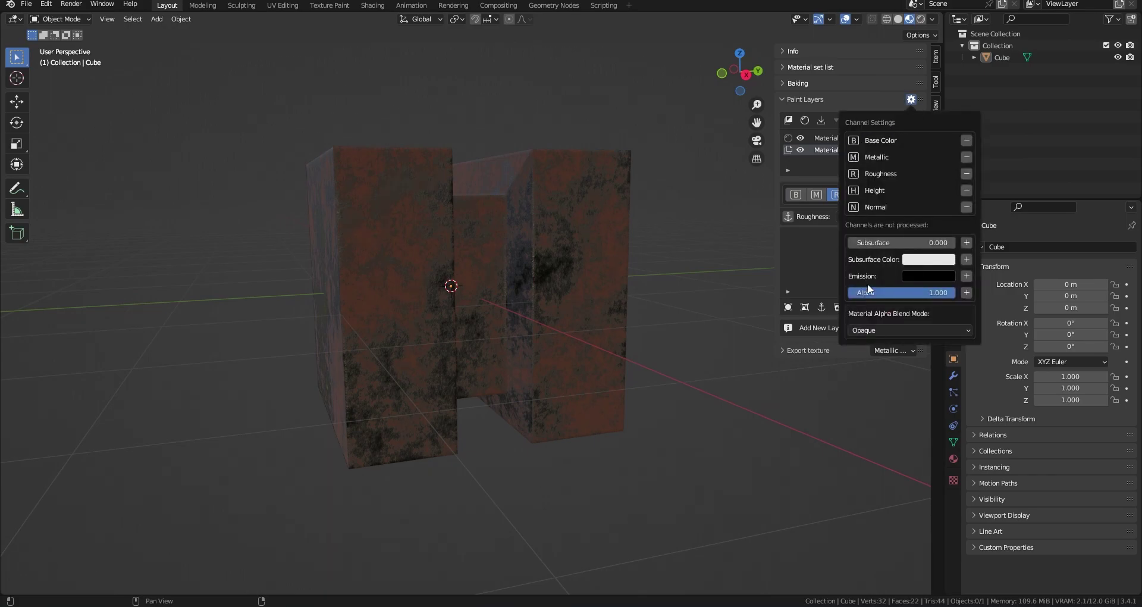
pyautogui.click(966, 259)
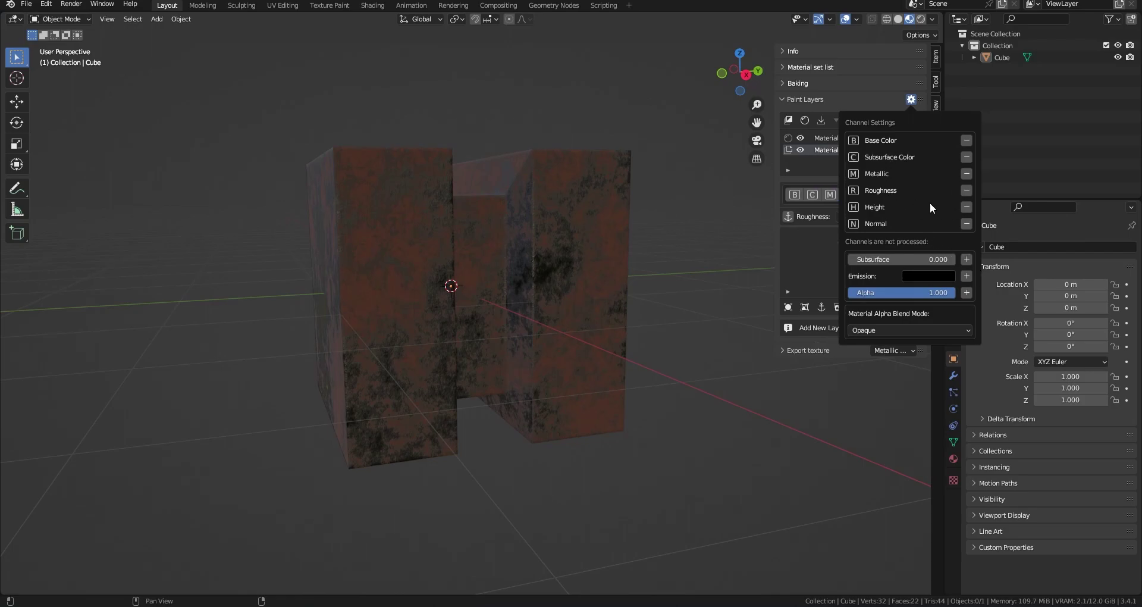
pyautogui.click(966, 157)
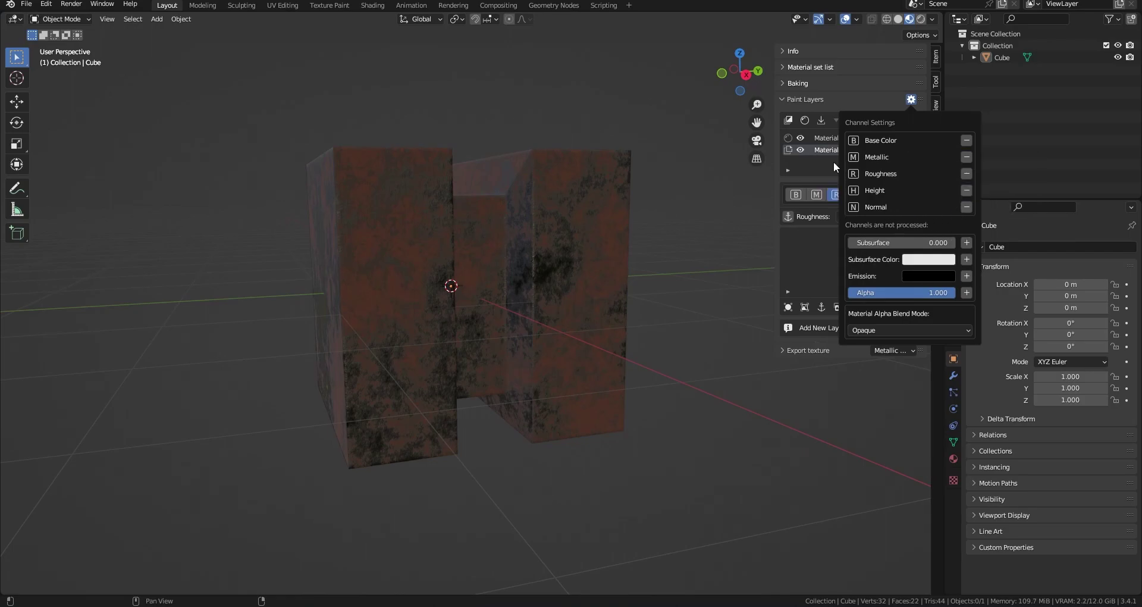
# Step: Review the blending modes of the rust layer's Base Color channel, keeping Mix and an opacity of 1.000
pyautogui.moveTo(625, 357)
pyautogui.mouseDown(button='middle')
pyautogui.moveTo(565, 388)
pyautogui.moveTo(515, 363)
pyautogui.moveTo(512, 329)
pyautogui.mouseUp(button='middle')
pyautogui.click(792, 195)
pyautogui.click(830, 138)
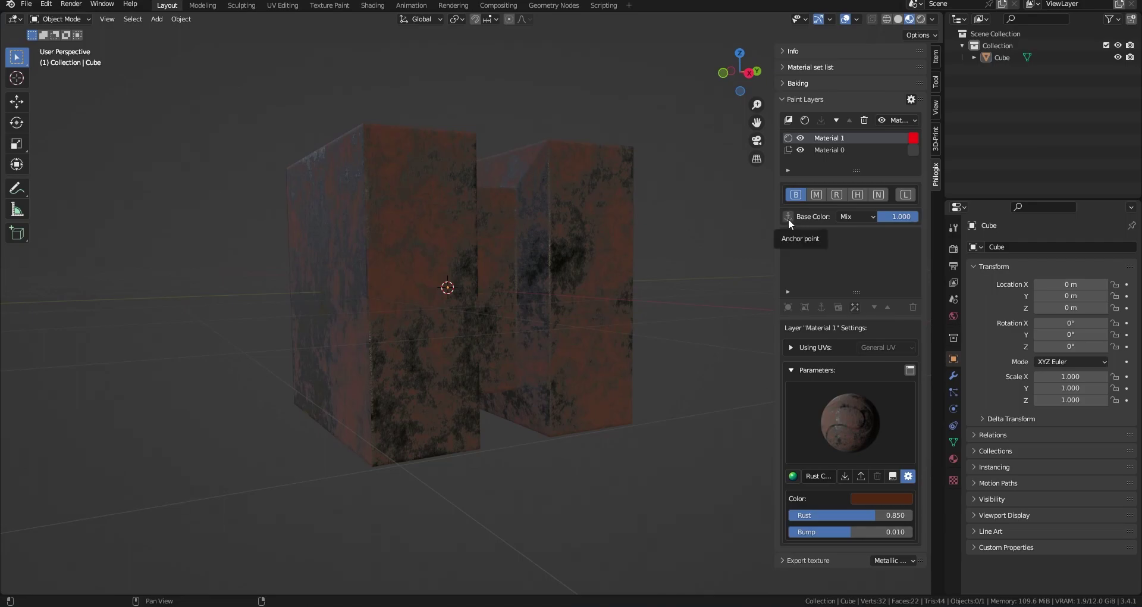
pyautogui.click(855, 217)
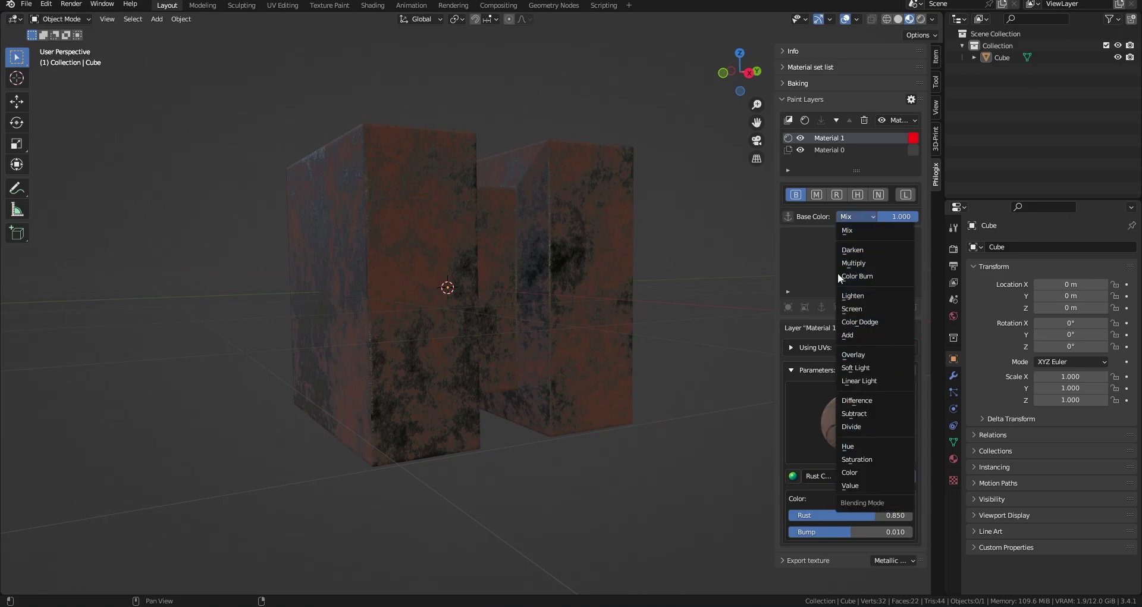
pyautogui.click(890, 230)
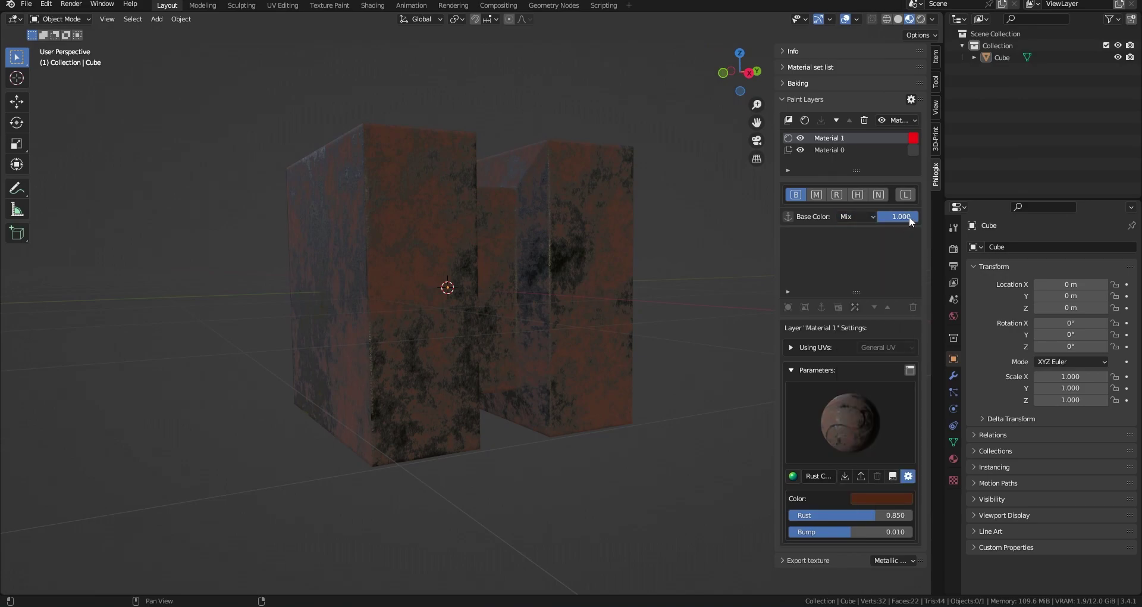
pyautogui.moveTo(912, 216)
pyautogui.mouseDown()
pyautogui.moveTo(890, 216)
pyautogui.moveTo(918, 216)
pyautogui.mouseUp()
# Step: Delete the rust material layer, and add a fill layer and an image layer to the base layer's Base Color channel
pyautogui.click(866, 120)
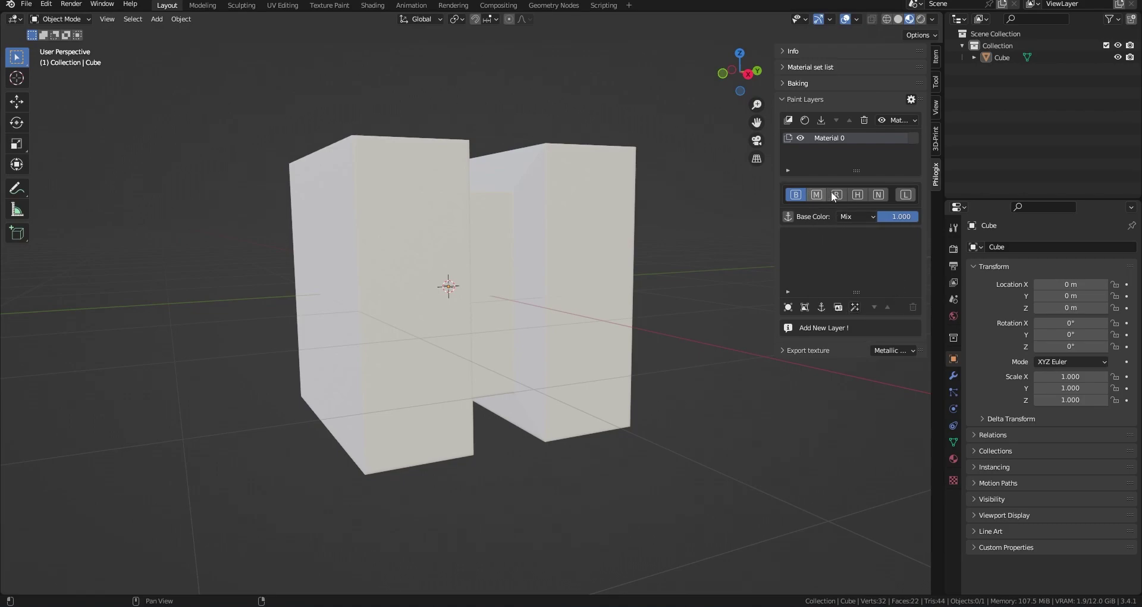
pyautogui.click(789, 307)
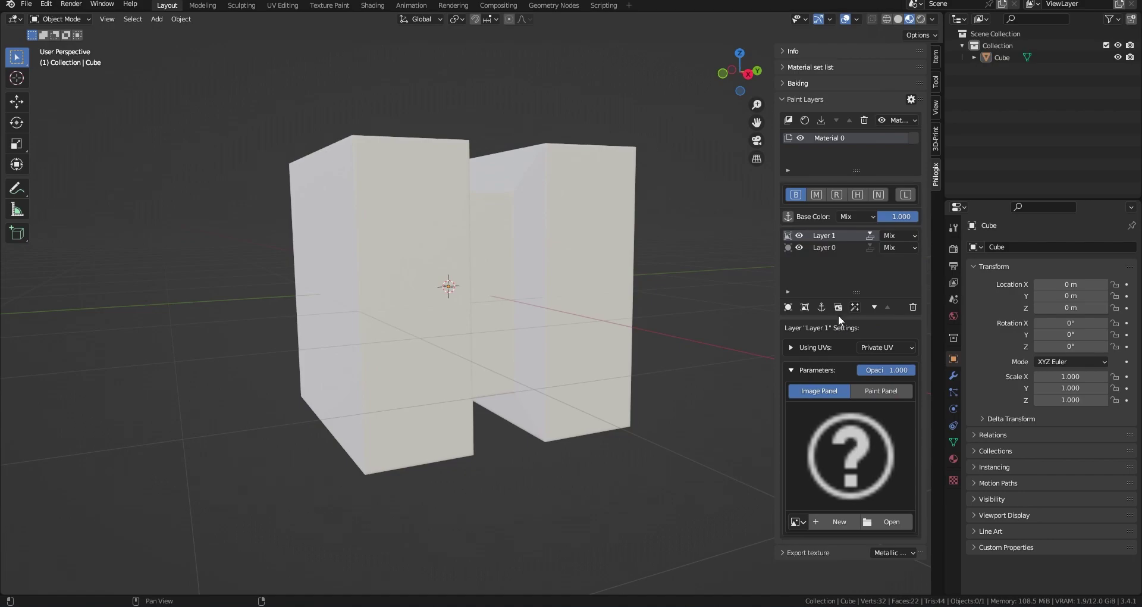
# Step: Compare the settings of the fill layer and the image layer in the Base Color channel
pyautogui.click(824, 248)
pyautogui.click(830, 236)
pyautogui.click(826, 247)
pyautogui.click(831, 236)
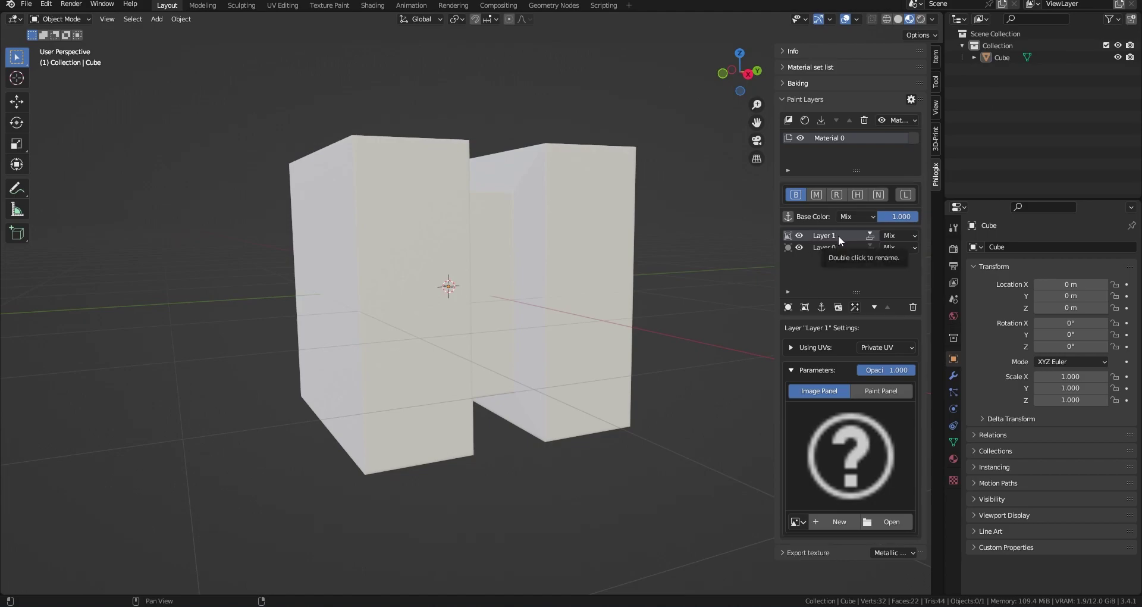
# Step: Clip the image layer to the fill layer below, and add a second clipped image layer above it with Mix blending
pyautogui.click(870, 236)
pyautogui.click(805, 307)
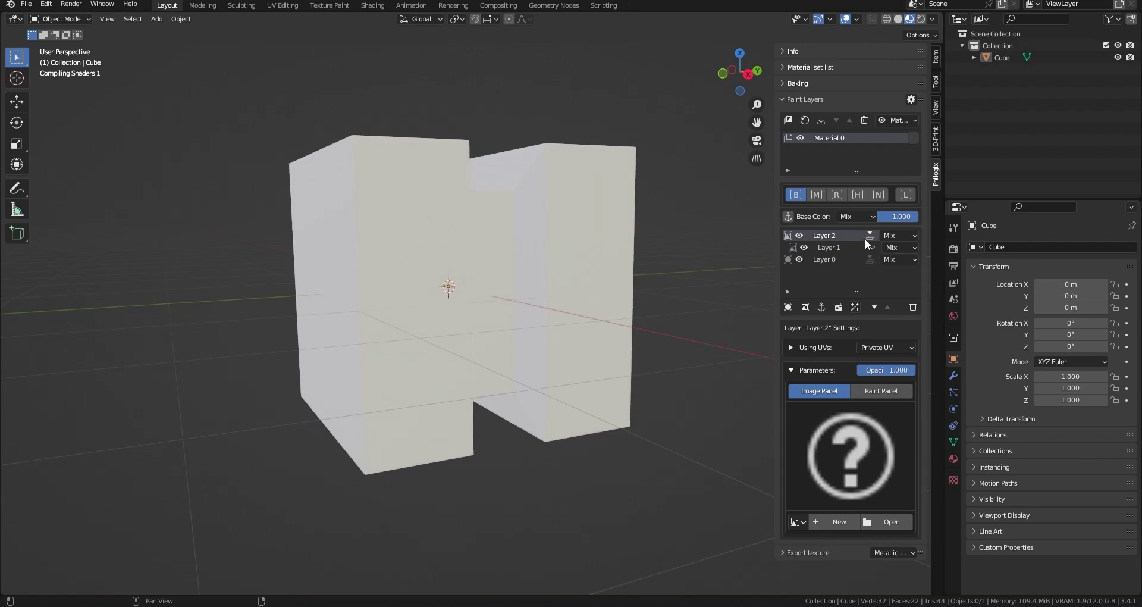
pyautogui.click(900, 249)
pyautogui.click(901, 235)
pyautogui.click(901, 234)
# Step: Collapse the top image layer's parameters and examine its UV settings, keeping Private UV as the UV source
pyautogui.moveTo(702, 345); pyautogui.dragTo(631, 381, button='middle')
pyautogui.click(793, 370)
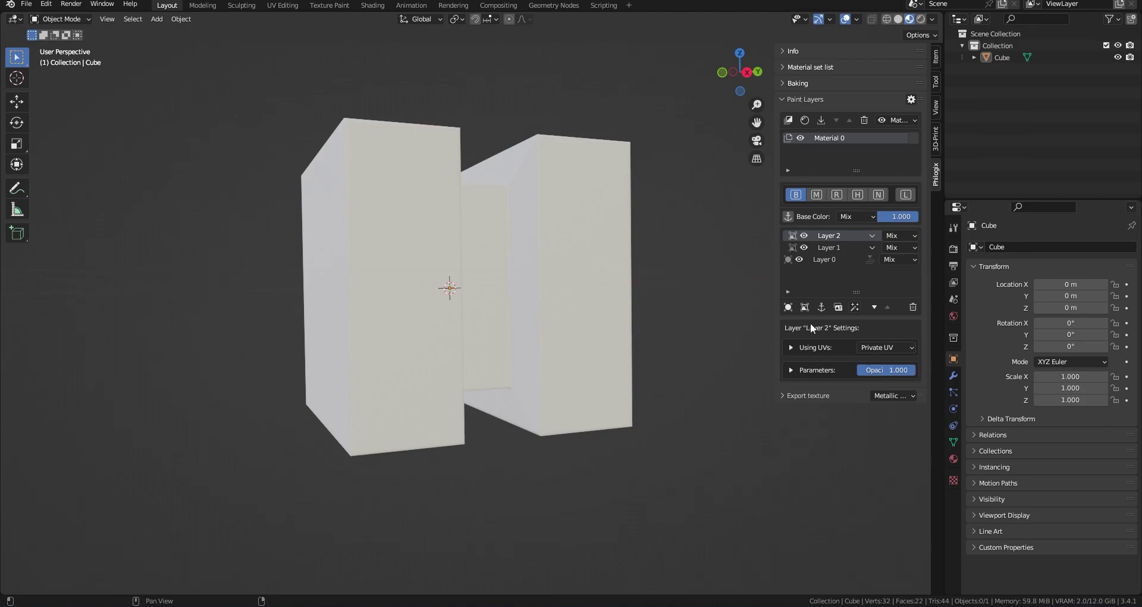
pyautogui.click(791, 347)
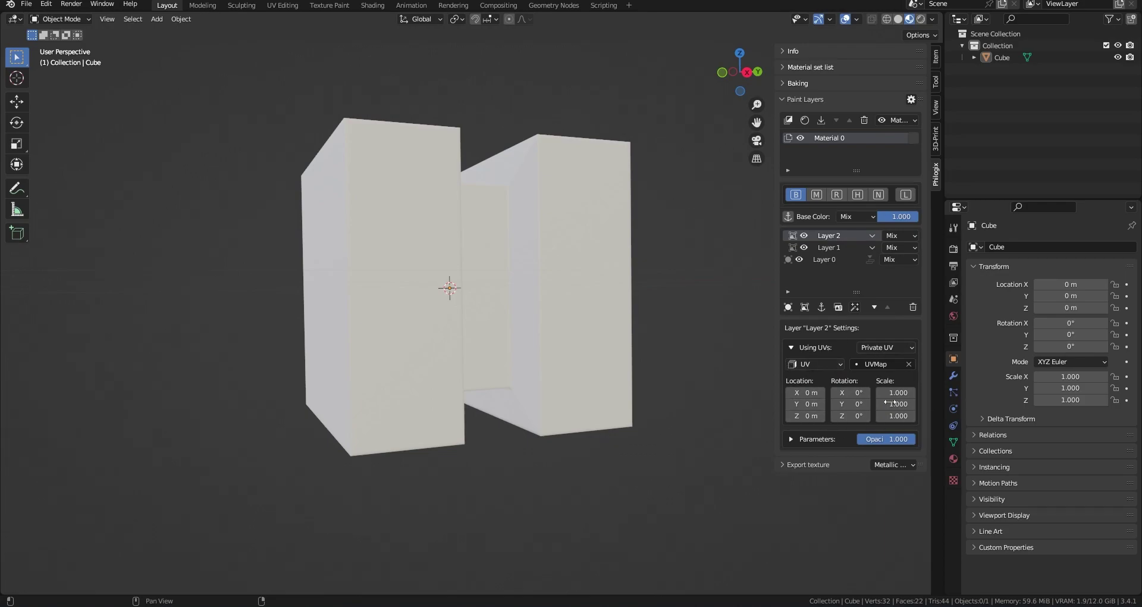
pyautogui.click(893, 347)
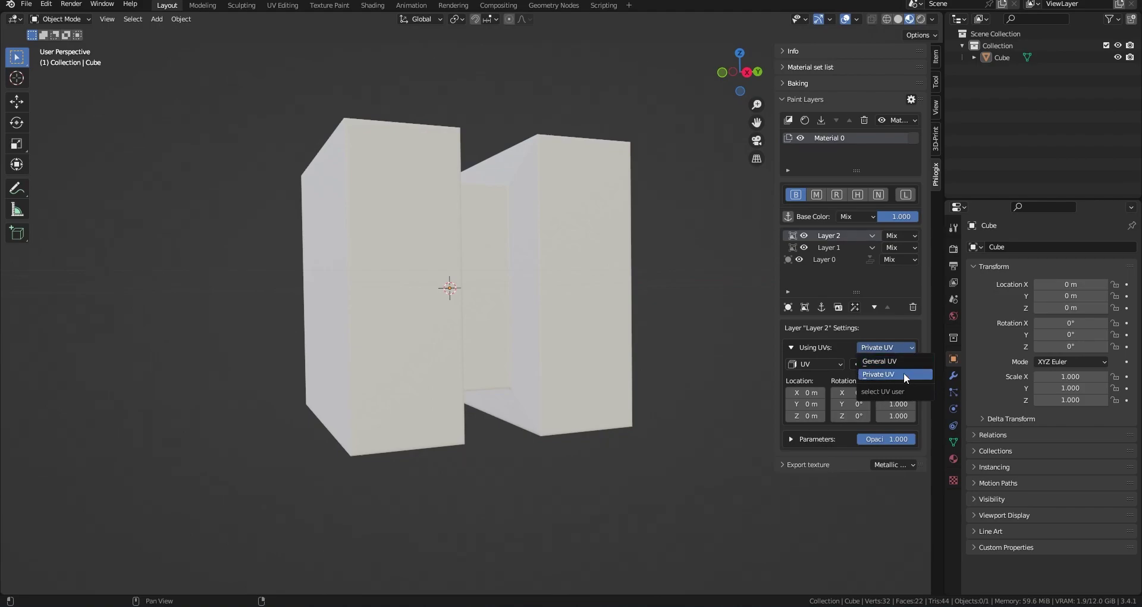
pyautogui.click(887, 373)
pyautogui.moveTo(579, 347); pyautogui.dragTo(915, 348, button='middle')
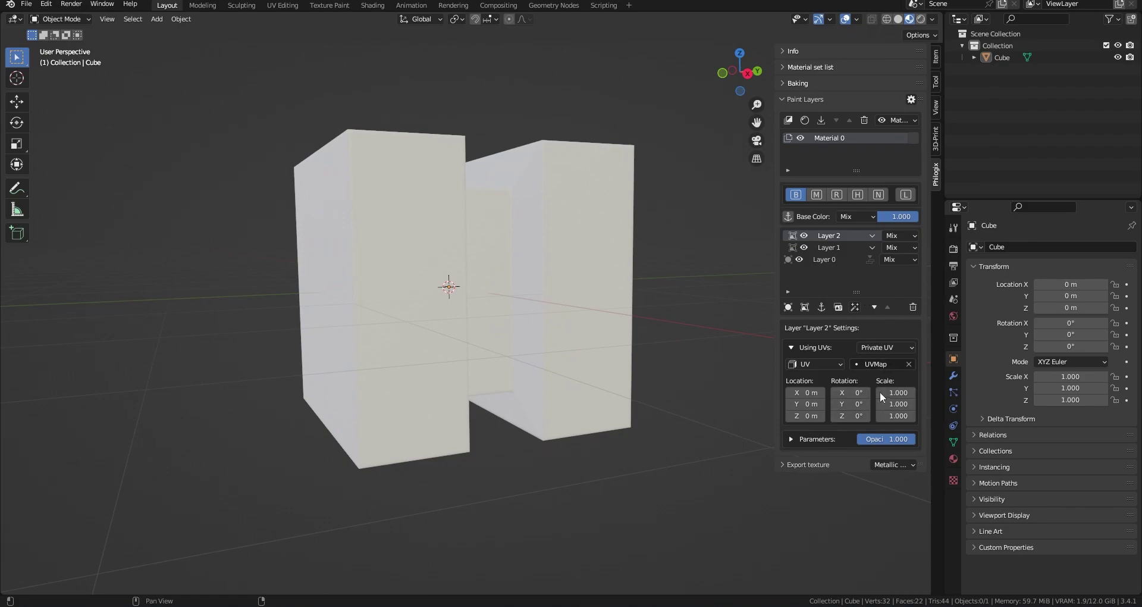
# Step: Switch the top image layer to General UV, try the Box projection, and return the projection to UV
pyautogui.click(887, 348)
pyautogui.click(887, 358)
pyautogui.click(827, 366)
pyautogui.click(826, 366)
pyautogui.click(829, 365)
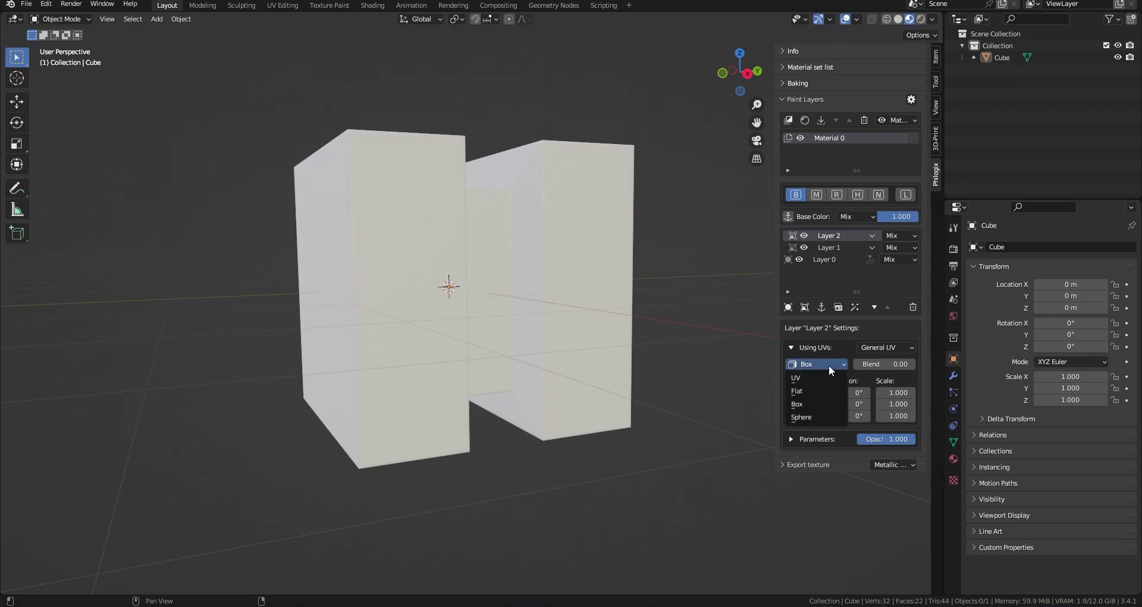
pyautogui.click(808, 404)
pyautogui.click(845, 363)
pyautogui.click(808, 385)
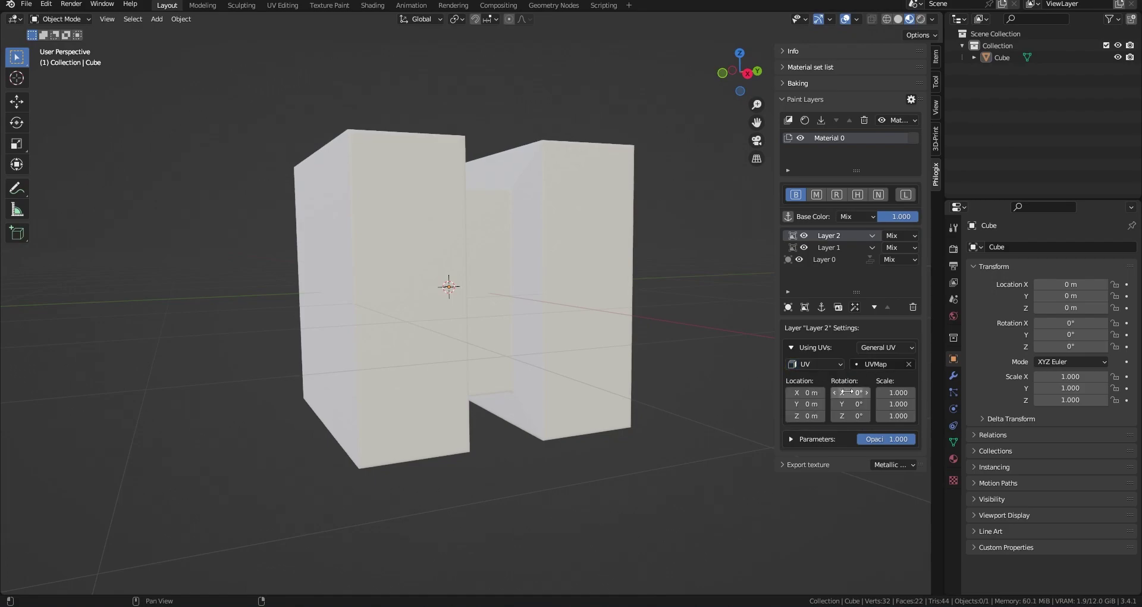
# Step: Collapse the UV settings and compare the parameters of the top image layer with those of the bottom fill layer
pyautogui.click(791, 347)
pyautogui.click(791, 369)
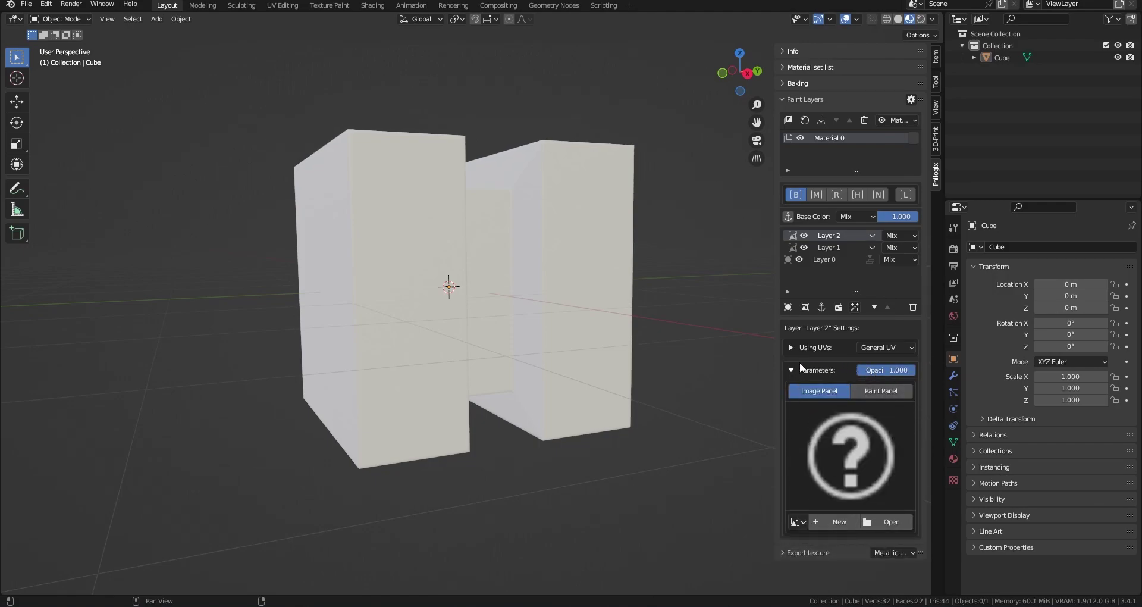
pyautogui.click(829, 259)
pyautogui.click(827, 235)
pyautogui.click(829, 259)
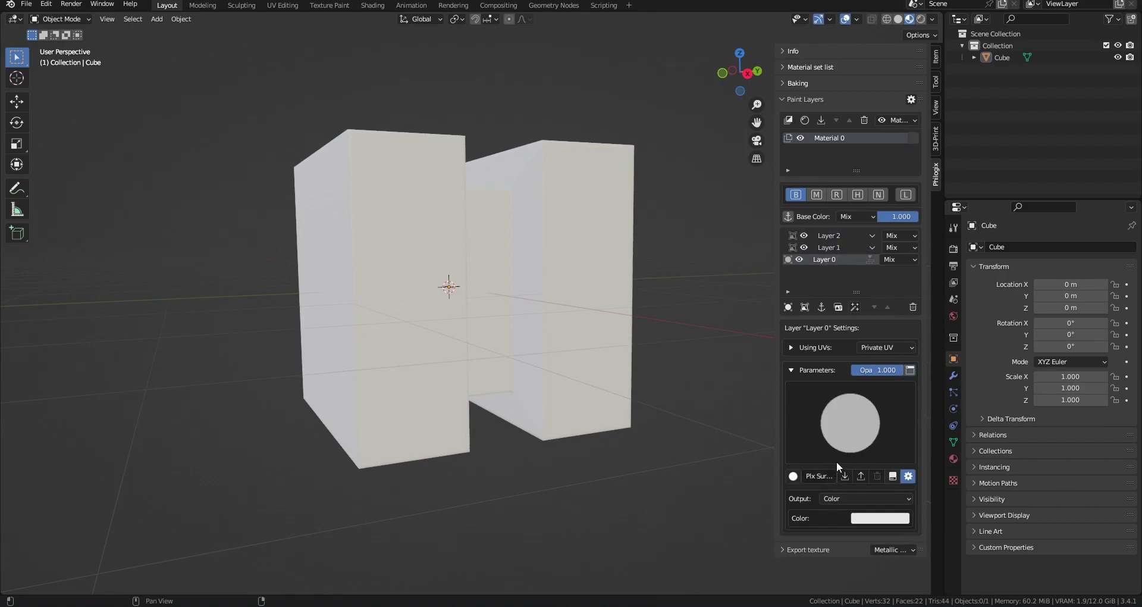
# Step: Show the material layer's layer mask channel and delete the whole material layer
pyautogui.moveTo(846, 447)
pyautogui.mouseDown(button='middle')
pyautogui.moveTo(631, 394)
pyautogui.moveTo(773, 238)
pyautogui.mouseUp(button='middle')
pyautogui.click(906, 195)
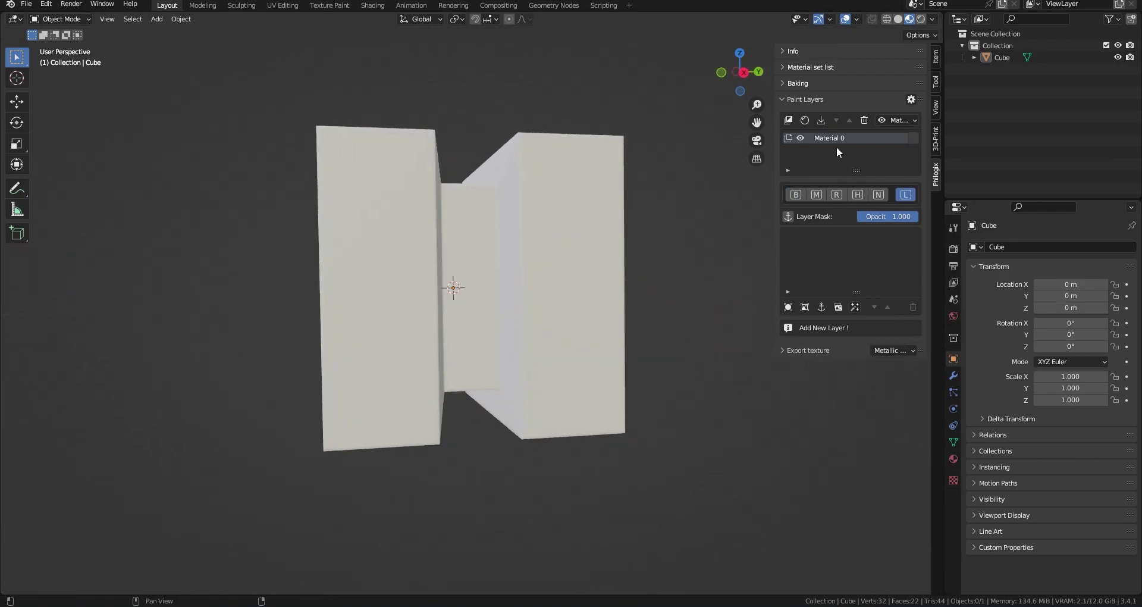
pyautogui.click(865, 120)
pyautogui.moveTo(339, 313)
pyautogui.mouseDown(button='middle')
pyautogui.moveTo(413, 319)
pyautogui.moveTo(343, 321)
pyautogui.mouseUp(button='middle')
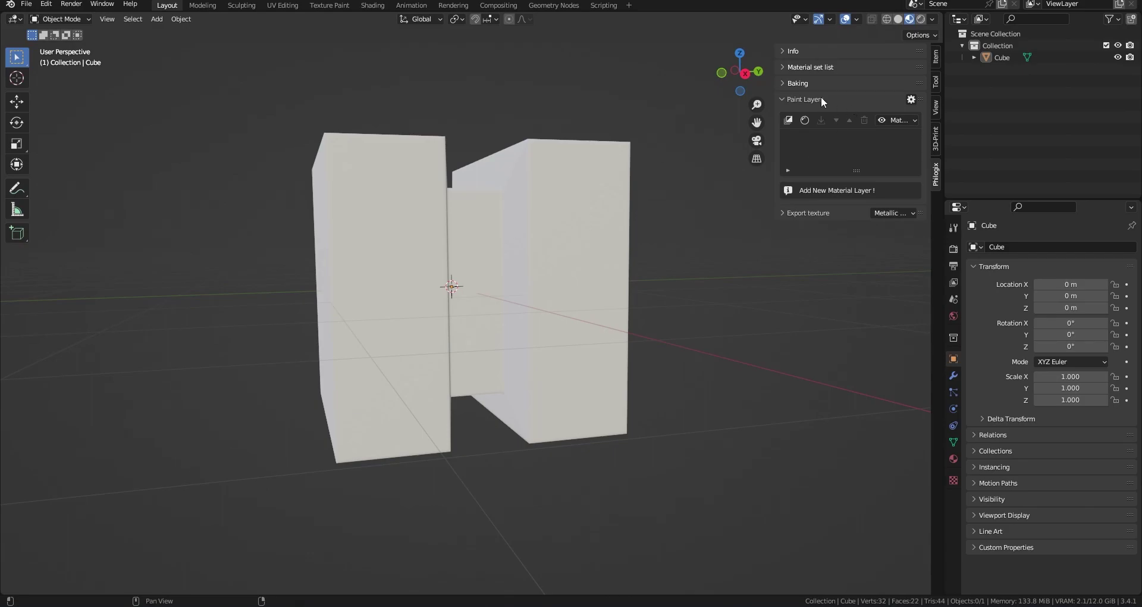
# Step: Add an empty material layer with a fill layer in Metallic and an image layer in Base Color, and show its layer mask channel
pyautogui.click(787, 119)
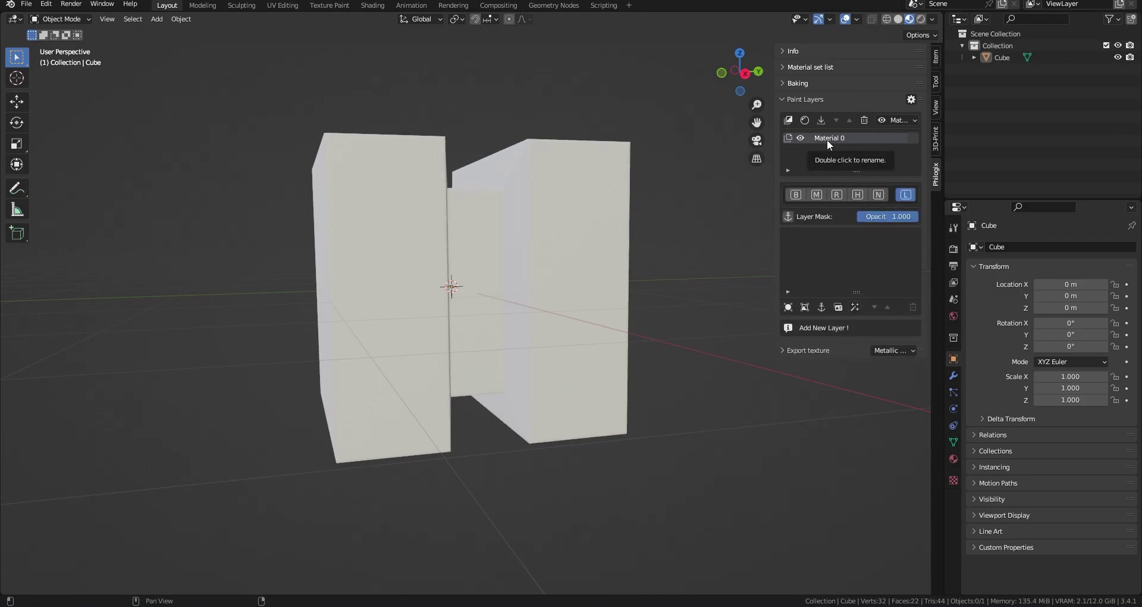
pyautogui.click(795, 195)
pyautogui.click(788, 307)
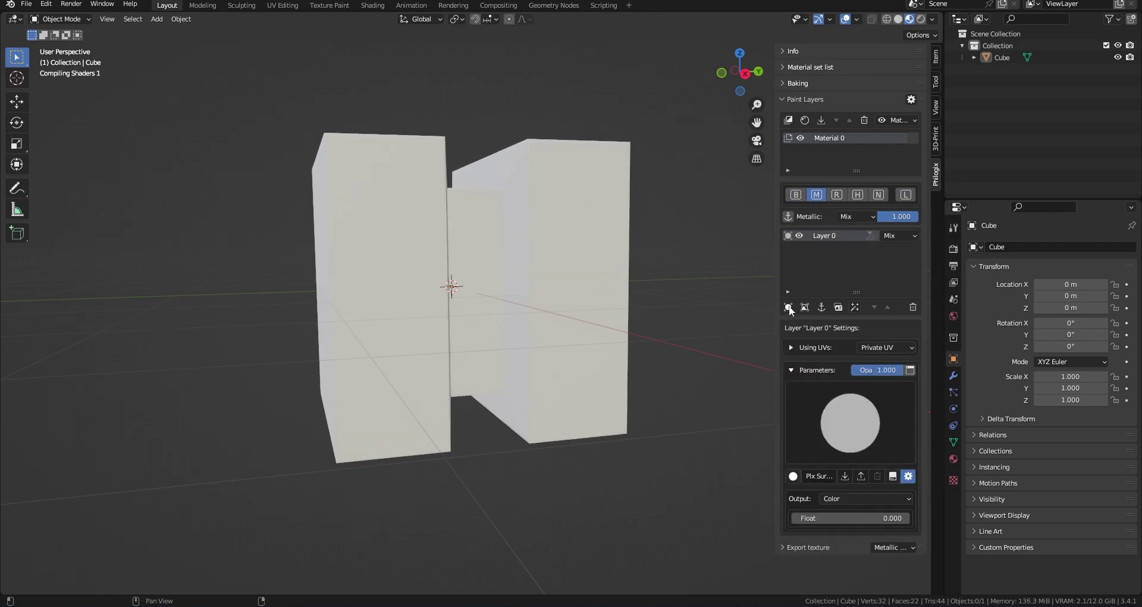
pyautogui.click(795, 195)
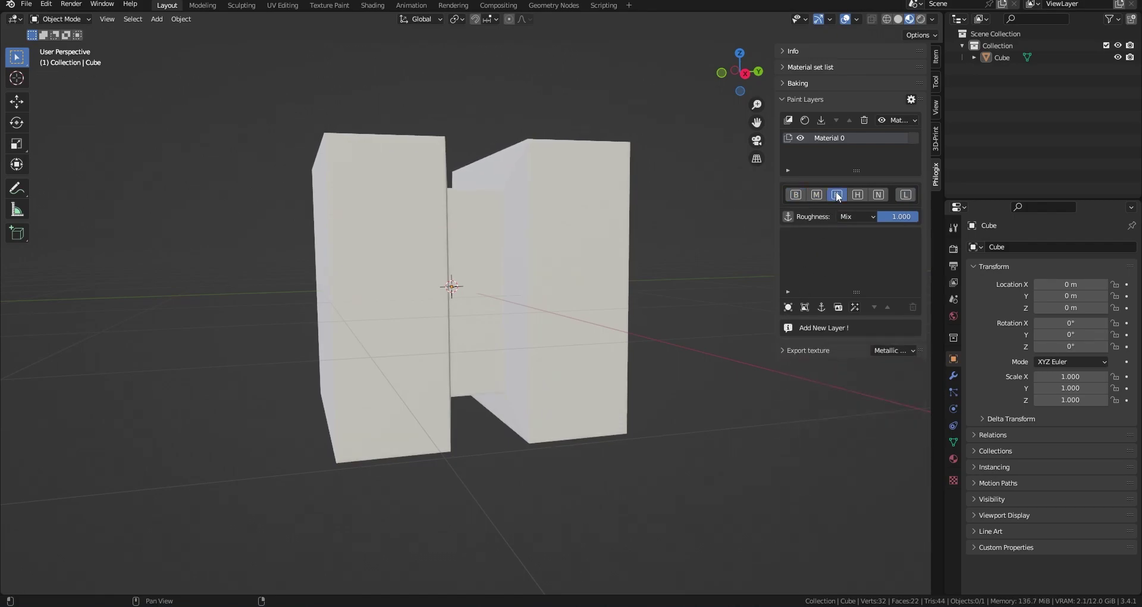
pyautogui.click(805, 306)
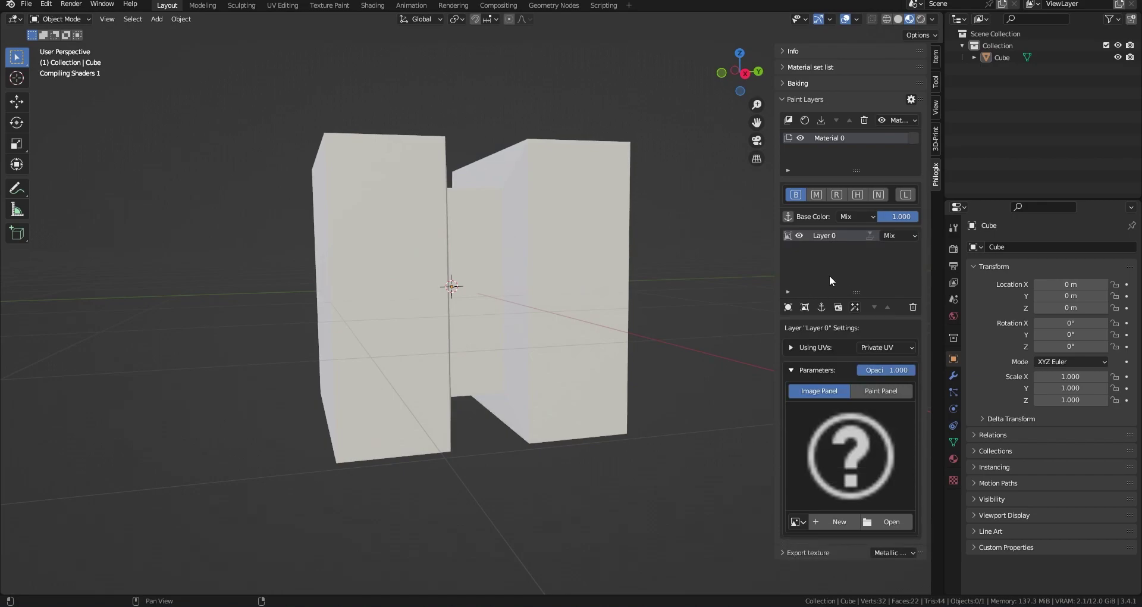
pyautogui.click(909, 196)
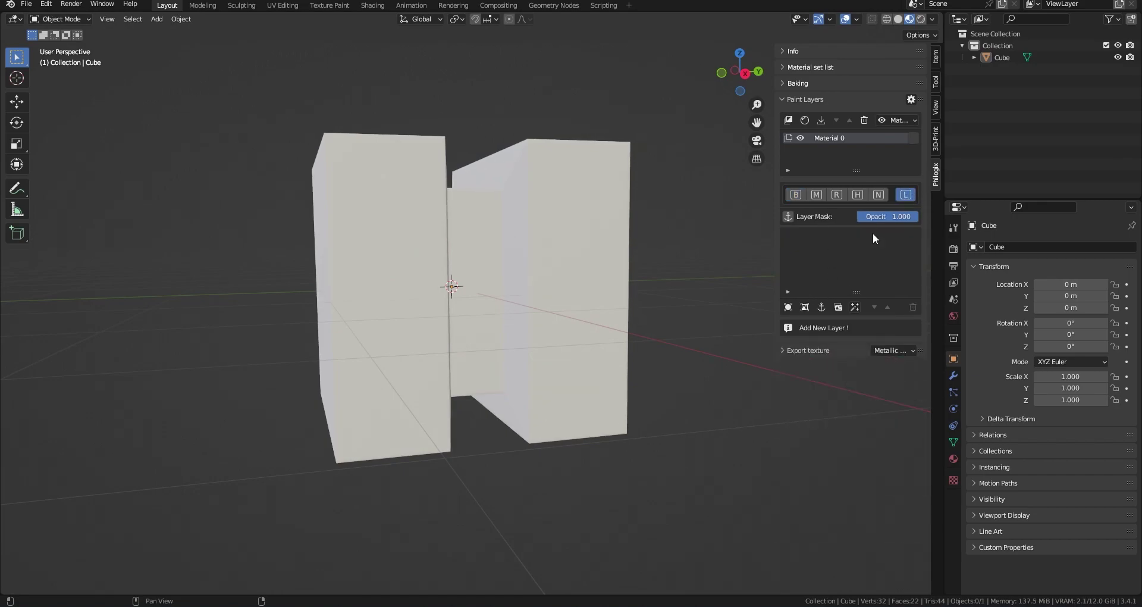
# Step: Add a second material layer above the existing one and assign it the bronze material preset
pyautogui.click(805, 120)
pyautogui.click(796, 194)
pyautogui.click(793, 476)
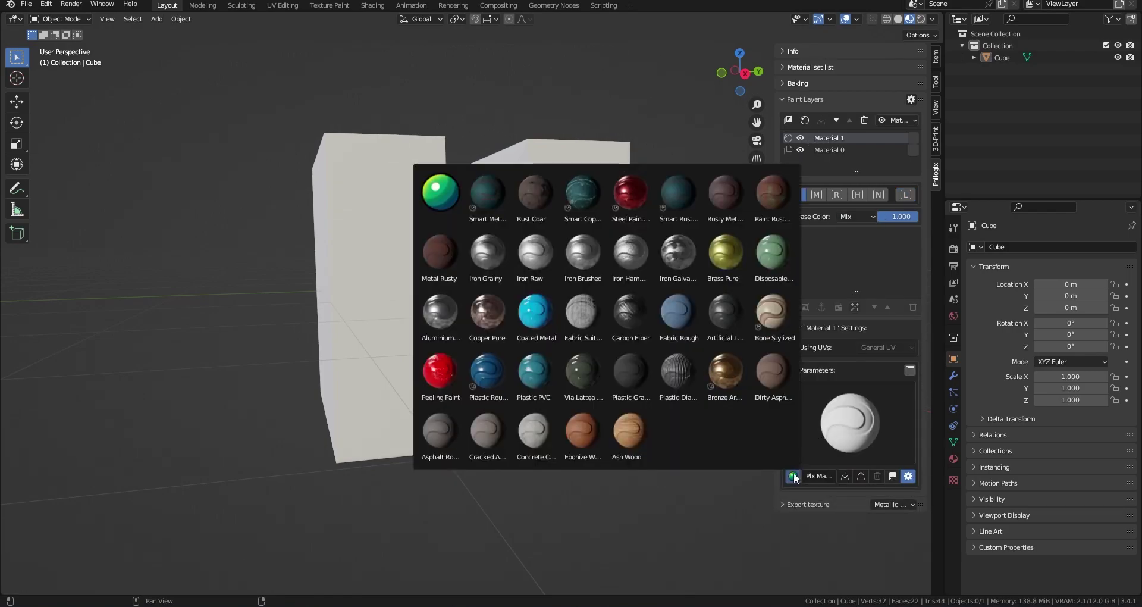
pyautogui.click(740, 378)
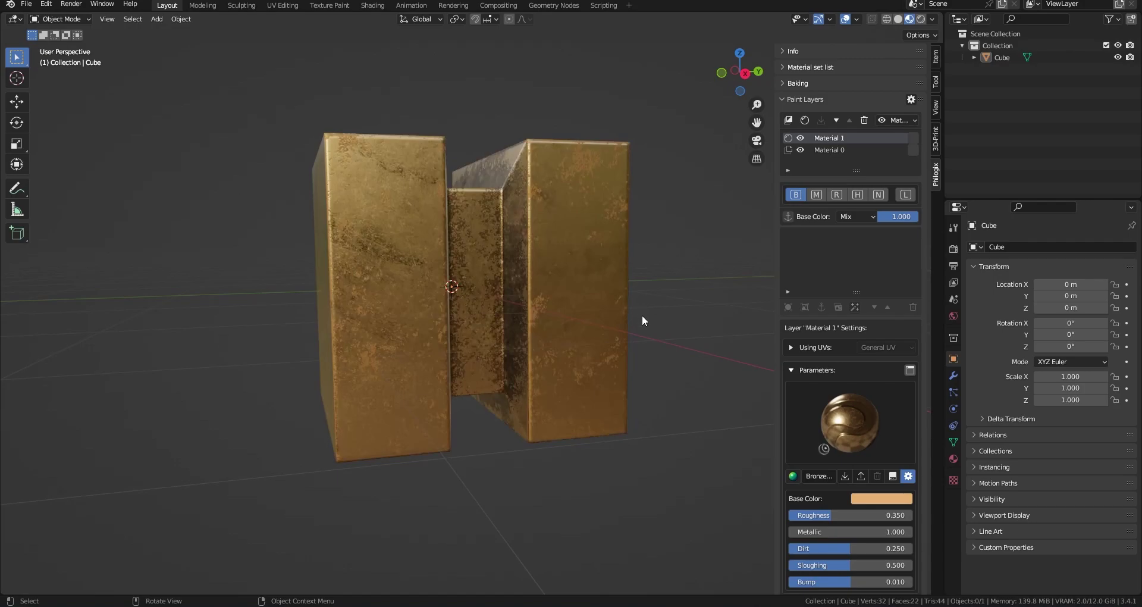
# Step: Set the bronze material's Dirt to 0.110, Sloughing to 0.062 and Roughness to 0.417
pyautogui.scroll(-1, 819, 338)
pyautogui.moveTo(850, 523); pyautogui.dragTo(815, 524)
pyautogui.moveTo(500, 410); pyautogui.dragTo(535, 416, button='middle')
pyautogui.moveTo(827, 491); pyautogui.dragTo(835, 492)
# Step: Inspect the bronze layer's Base Color, Metallic, Roughness and Height channels, and its layer mask channel
pyautogui.click(816, 171)
pyautogui.click(837, 170)
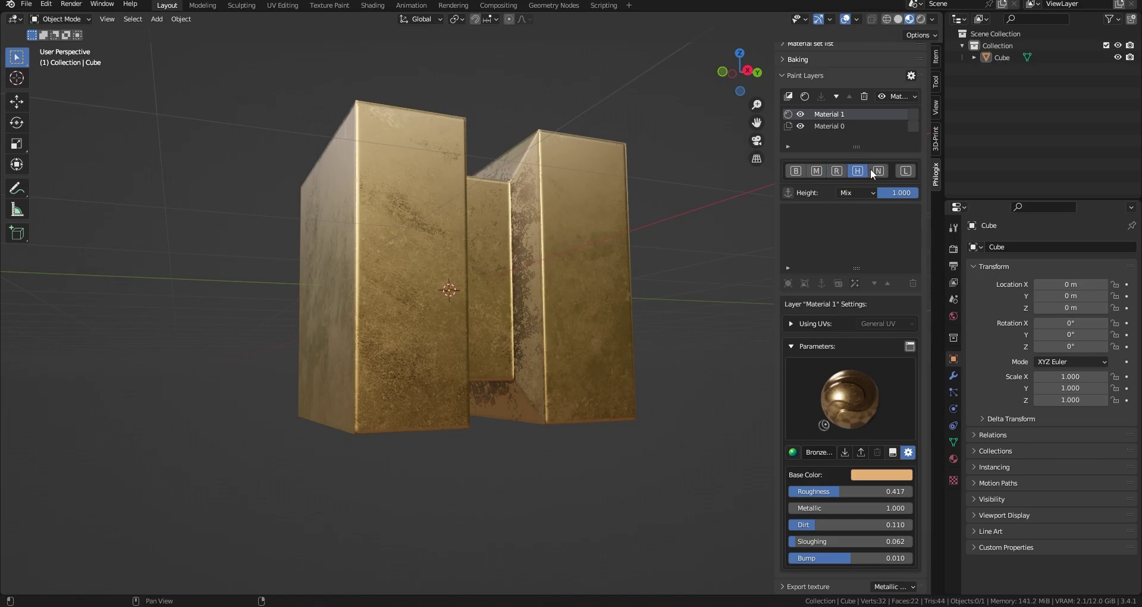
pyautogui.click(796, 170)
pyautogui.click(816, 171)
pyautogui.click(836, 170)
pyautogui.moveTo(574, 353); pyautogui.dragTo(568, 365, button='middle')
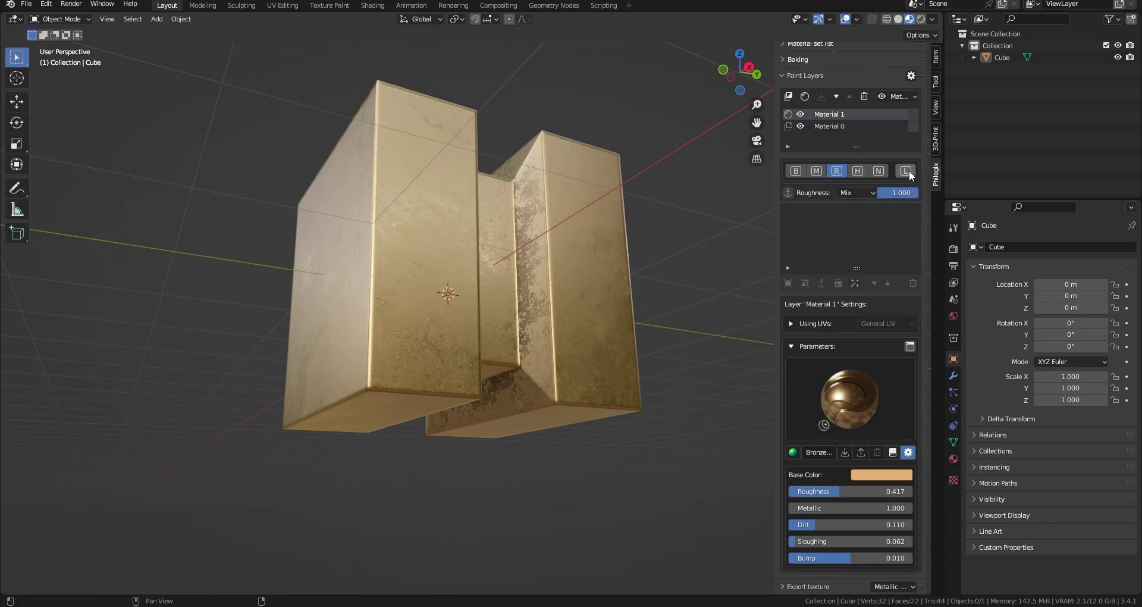
pyautogui.click(906, 171)
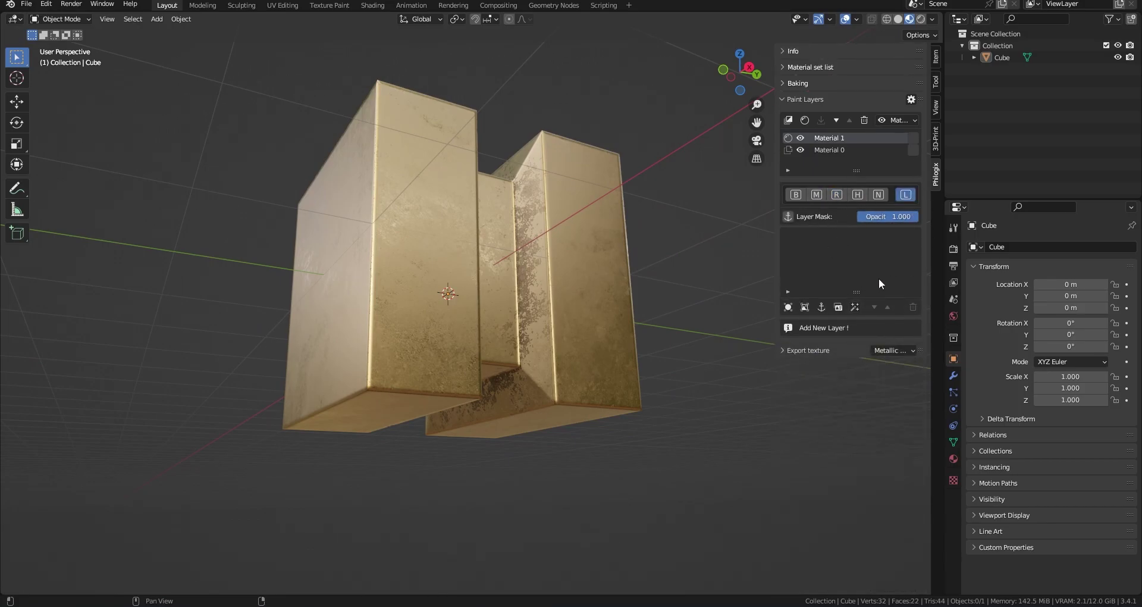
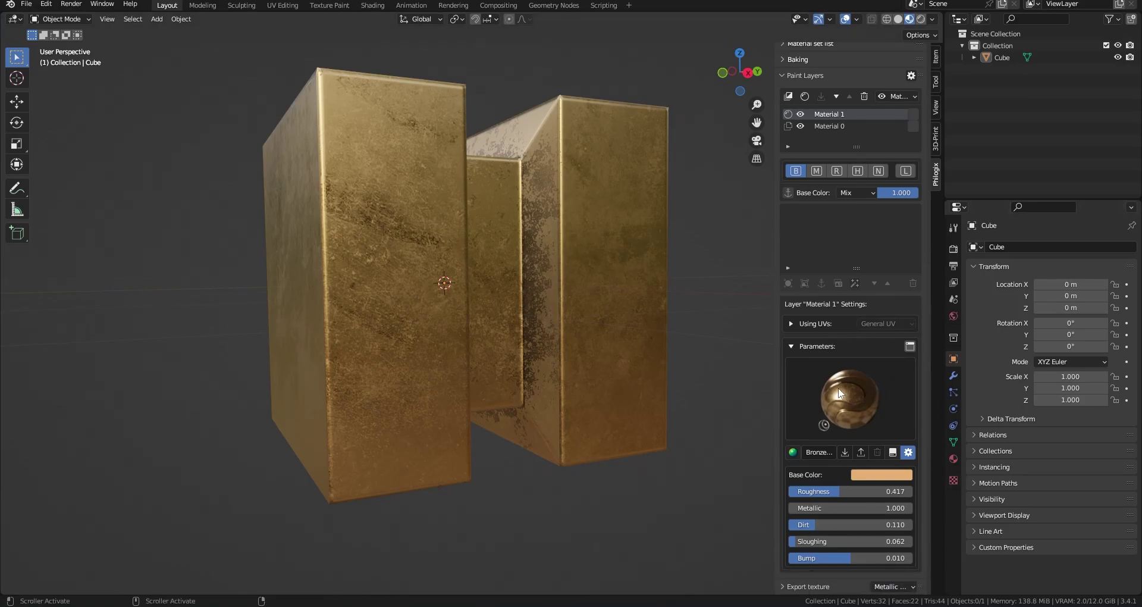
# Step: Examine the bronze material's node group in the shader editor and return to the 3D viewport
pyautogui.click(909, 345)
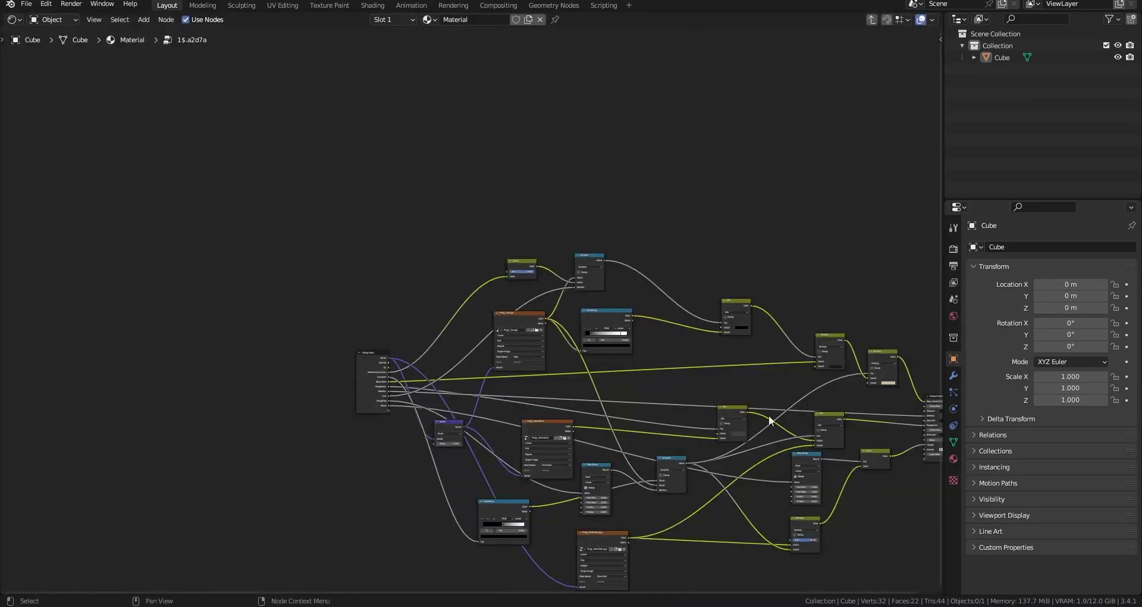
pyautogui.scroll(2, 831, 276)
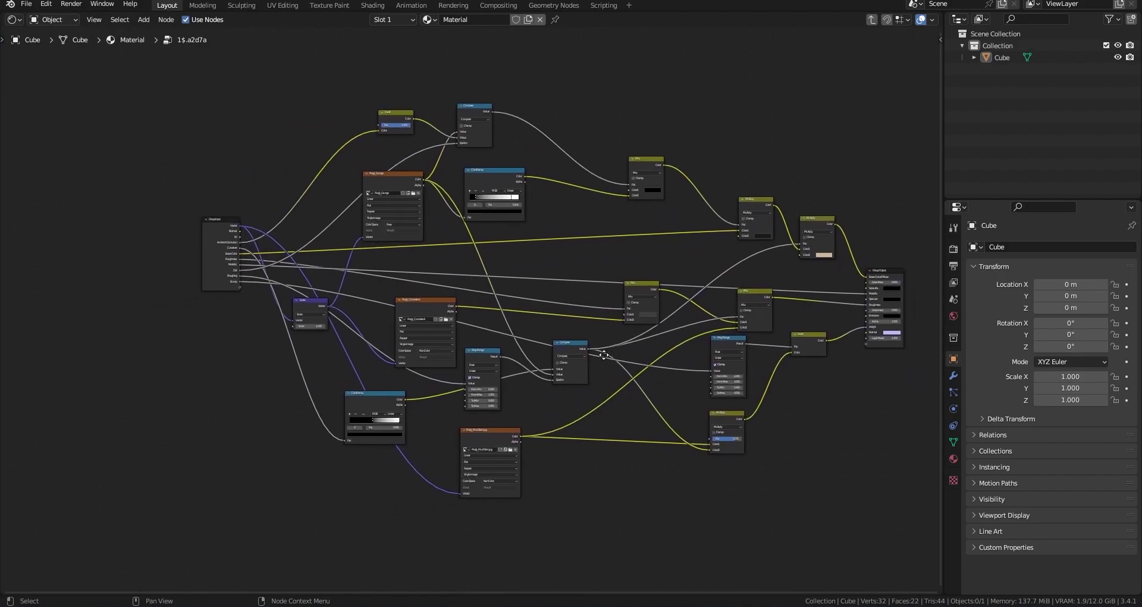
pyautogui.moveTo(482, 280); pyautogui.dragTo(575, 280, button='middle')
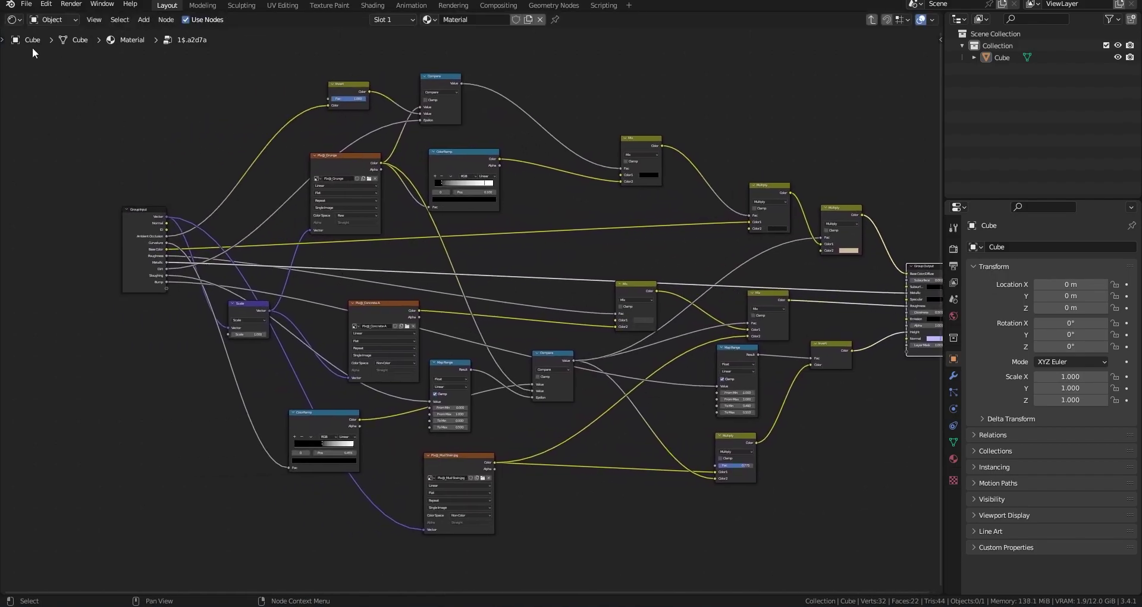
pyautogui.click(14, 19)
pyautogui.keyDown('ctrl'); pyautogui.hscroll(3, 498, 266); pyautogui.keyUp('ctrl')
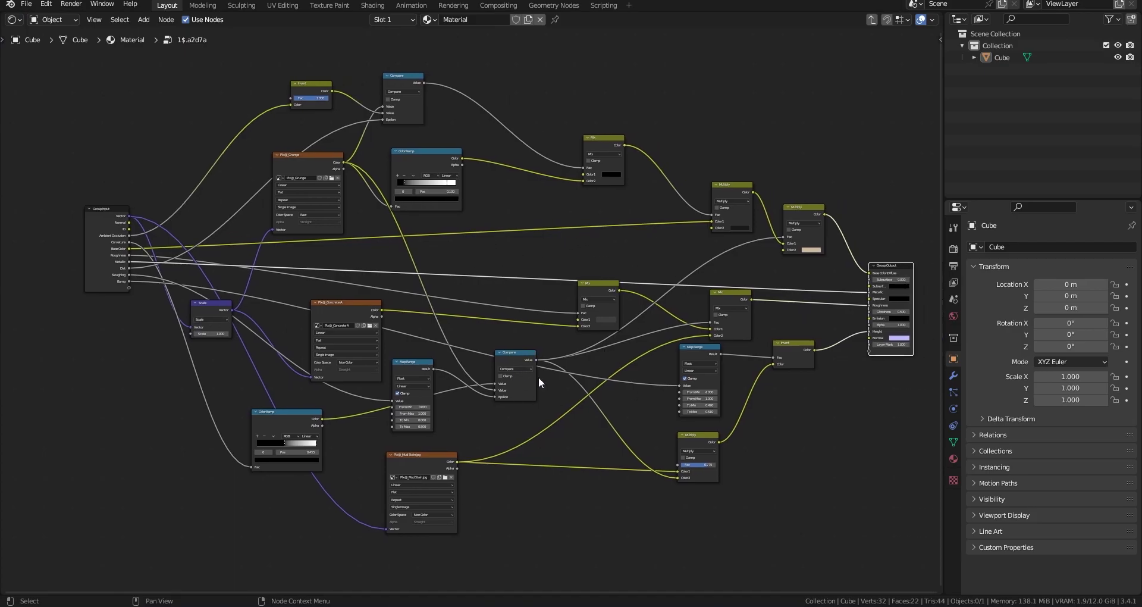
pyautogui.click(13, 19)
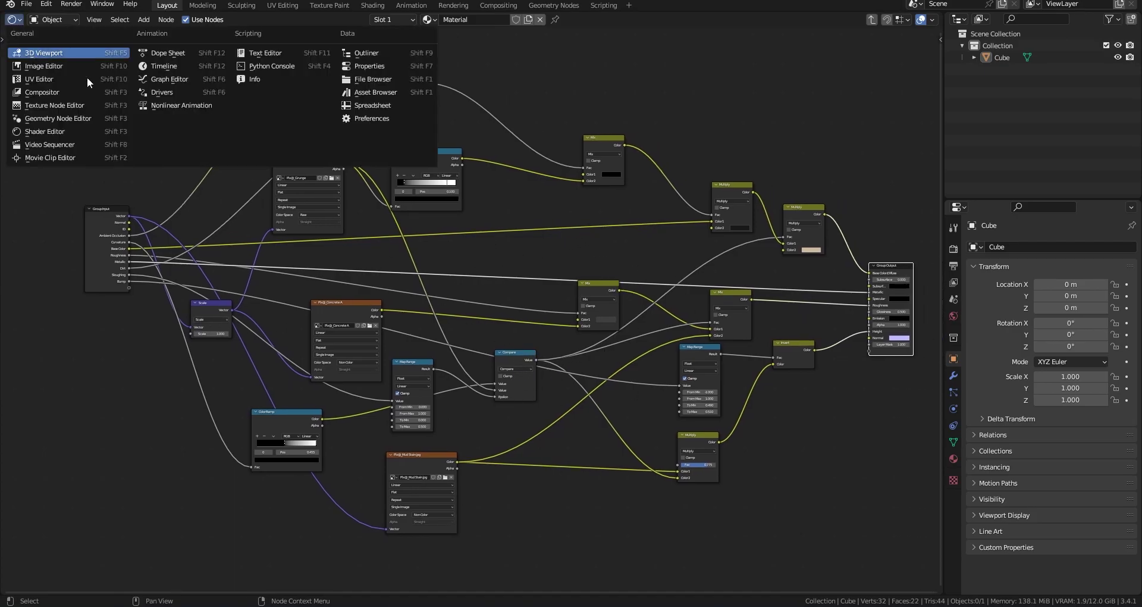
pyautogui.click(42, 50)
pyautogui.moveTo(684, 380); pyautogui.dragTo(637, 373, button='middle')
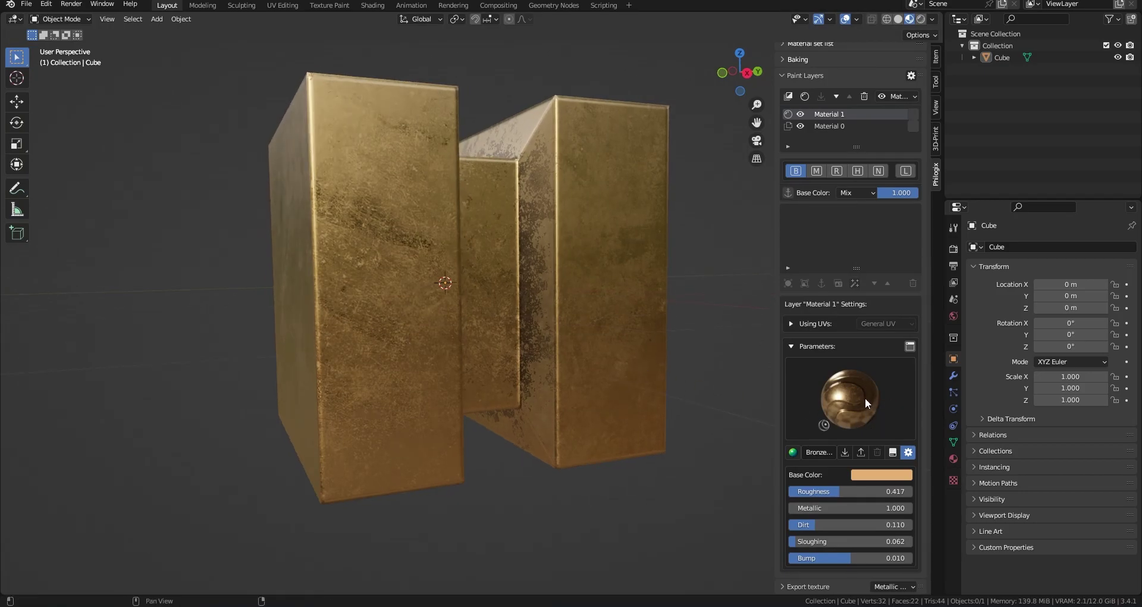
# Step: Browse the material preset library, keeping the bronze preset, and check its display of adjustable parameters
pyautogui.click(793, 452)
pyautogui.click(793, 452)
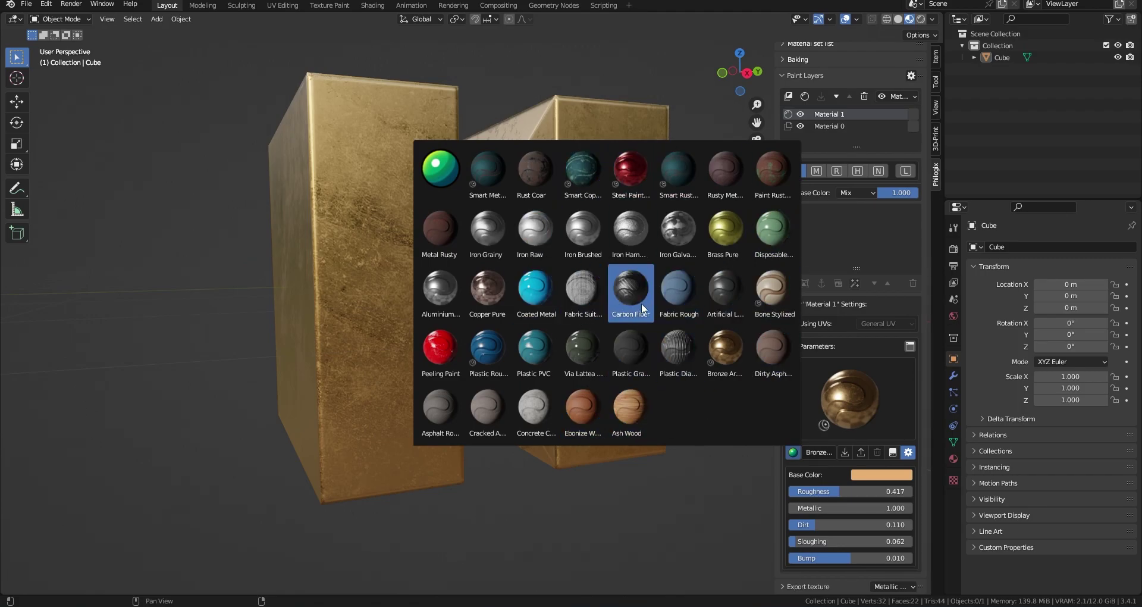
pyautogui.click(823, 452)
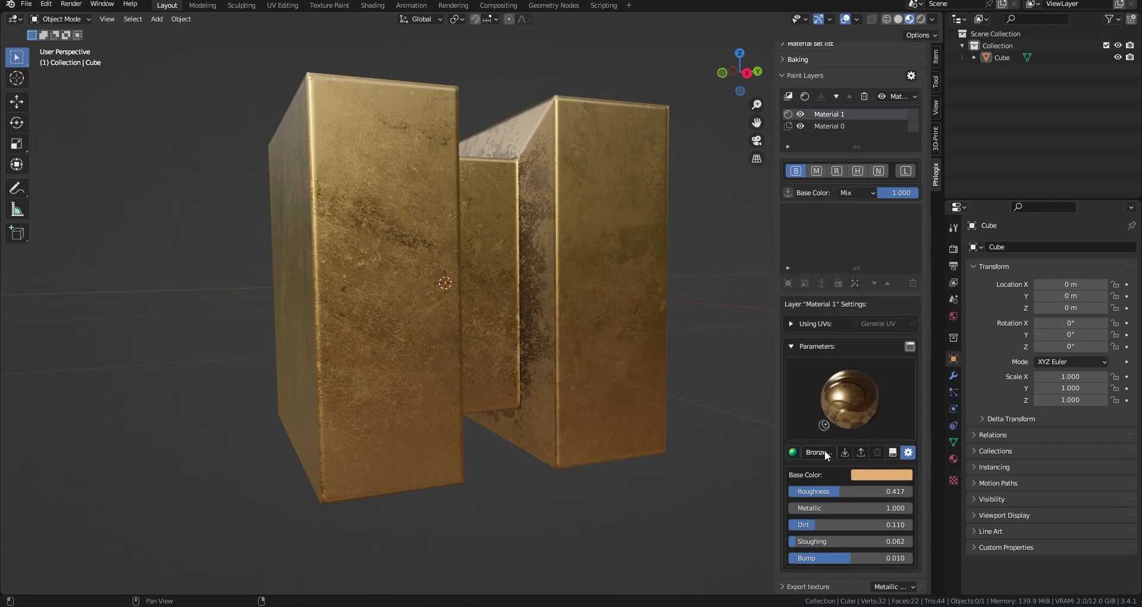
pyautogui.click(906, 453)
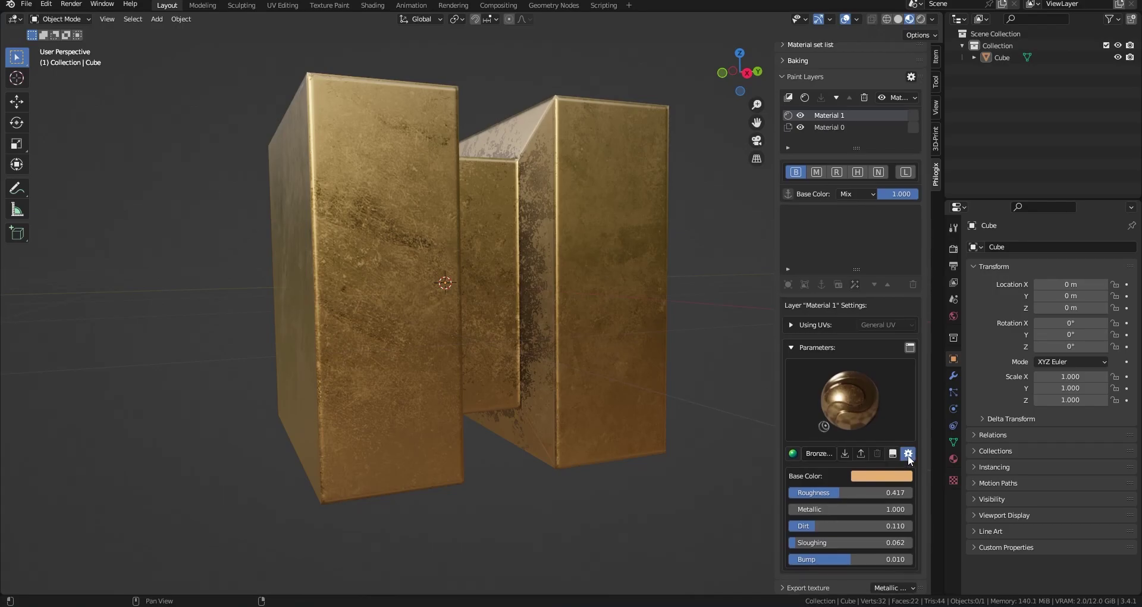
pyautogui.click(908, 453)
pyautogui.moveTo(460, 387); pyautogui.dragTo(464, 376, button='middle')
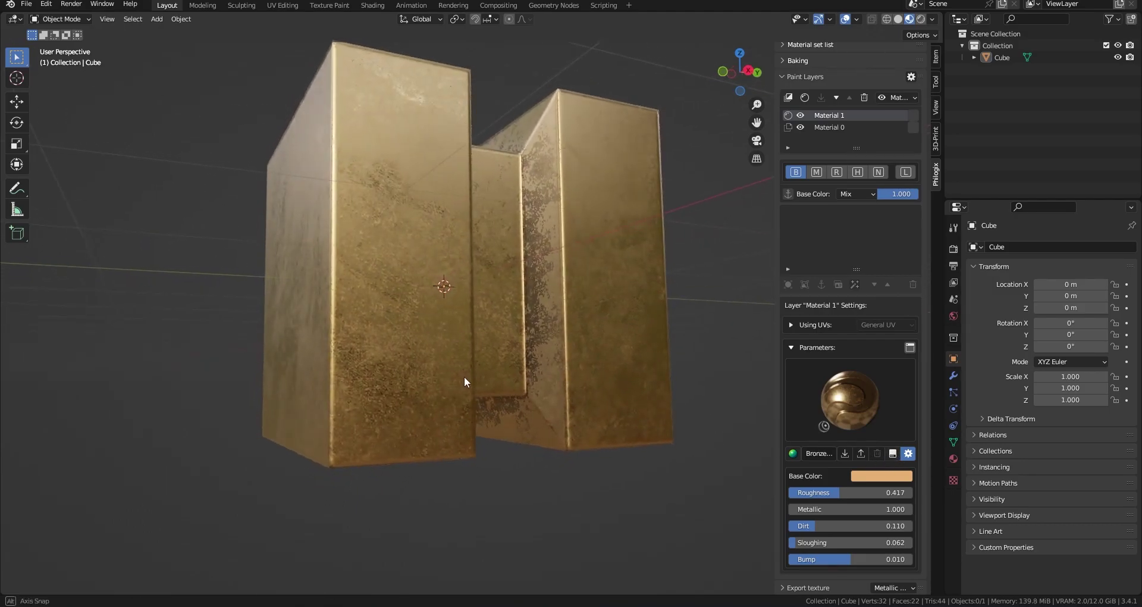
# Step: Set the bronze material's Roughness, Dirt, Sloughing and Bump to 0
pyautogui.moveTo(841, 491); pyautogui.dragTo(791, 543)
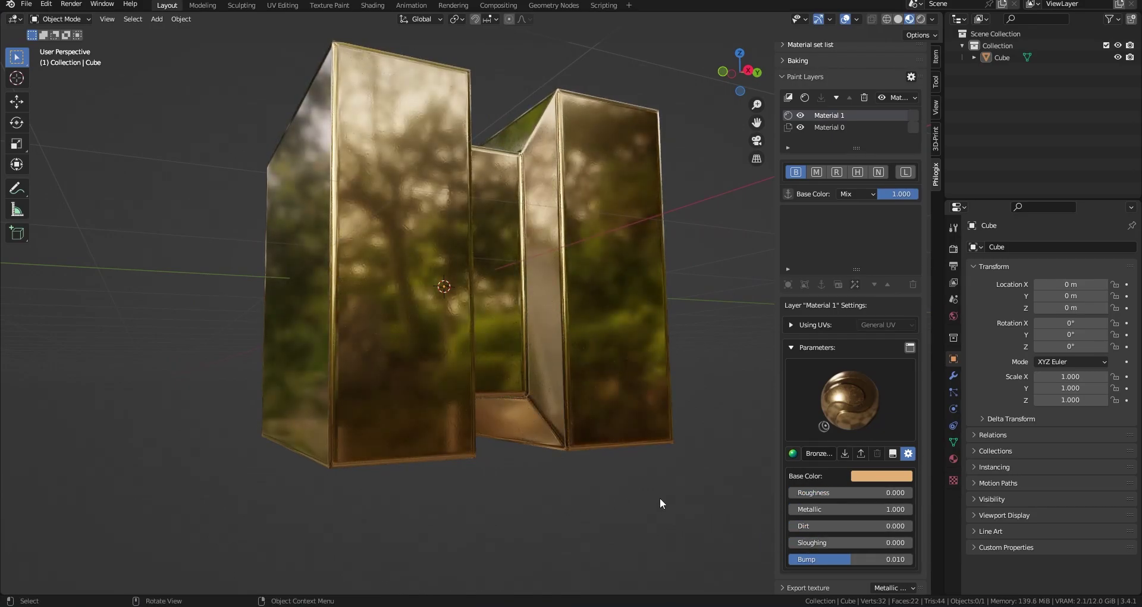
pyautogui.write('0')
pyautogui.press('Return')
pyautogui.moveTo(537, 395); pyautogui.dragTo(555, 365, button='middle')
# Step: Set the bronze material's Roughness to 0.271, Dirt to 0.164, Sloughing to 0.786 and Bump to 0.029
pyautogui.moveTo(845, 493); pyautogui.dragTo(859, 492)
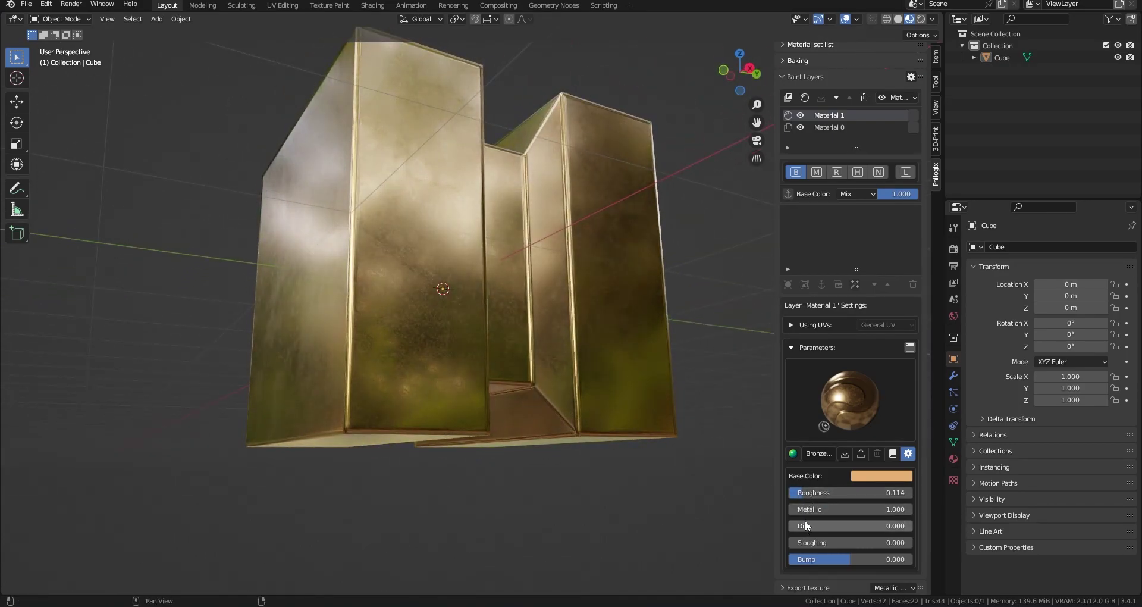
pyautogui.moveTo(807, 526); pyautogui.dragTo(883, 543)
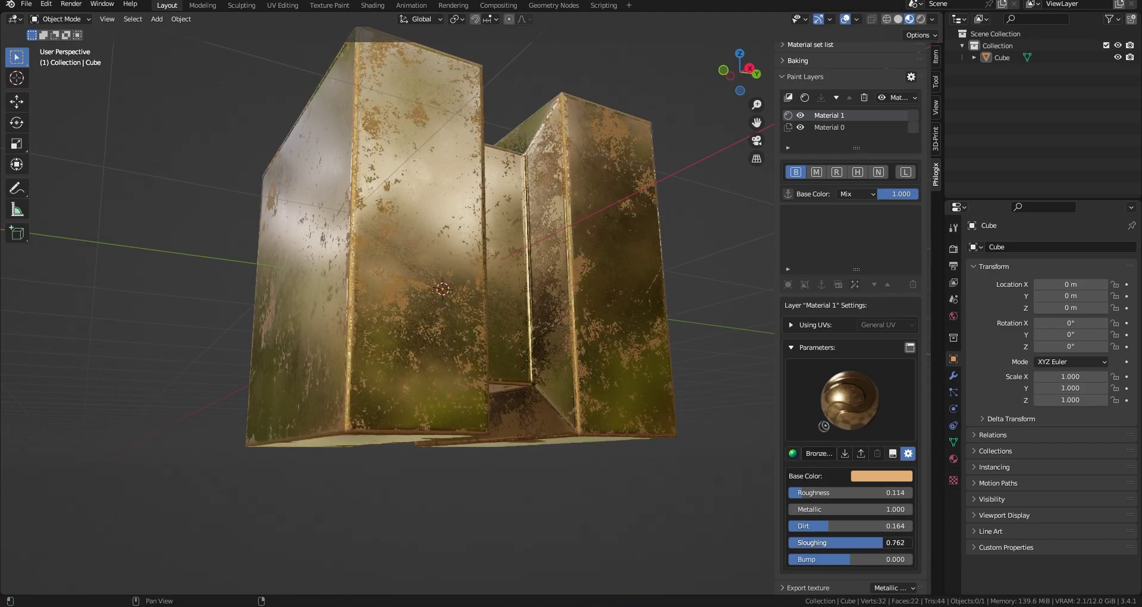
pyautogui.moveTo(803, 493); pyautogui.dragTo(822, 493)
pyautogui.scroll(1, 538, 459)
pyautogui.moveTo(850, 560); pyautogui.dragTo(852, 559)
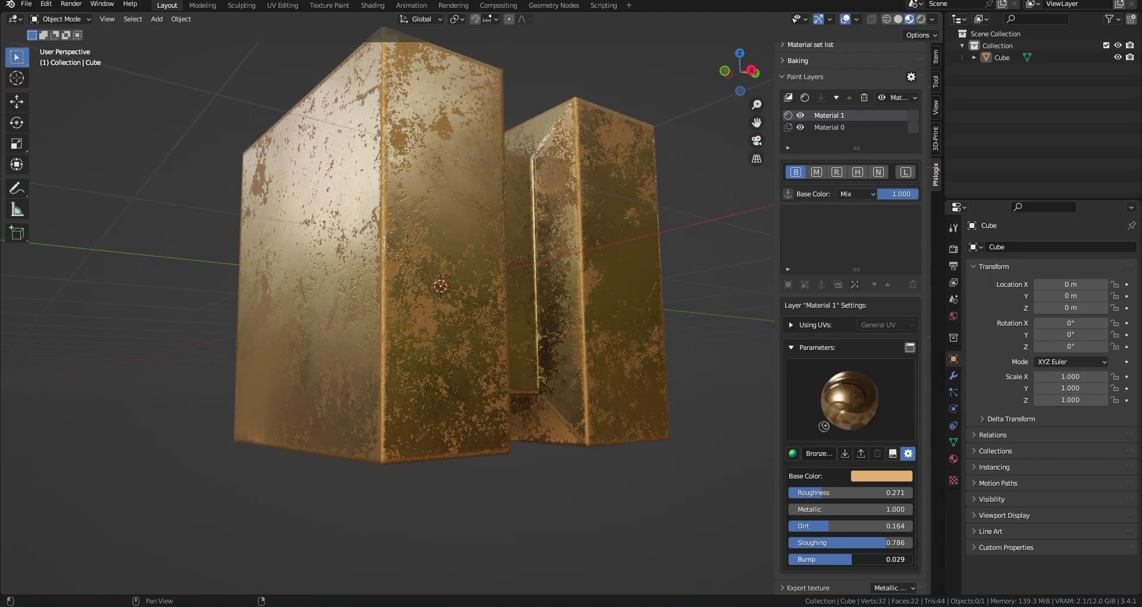
# Step: Preview the bronze material's Base Color/Diffuse channel and its Metallic/Specular channel on the model
pyautogui.moveTo(464, 444); pyautogui.dragTo(505, 444, button='middle')
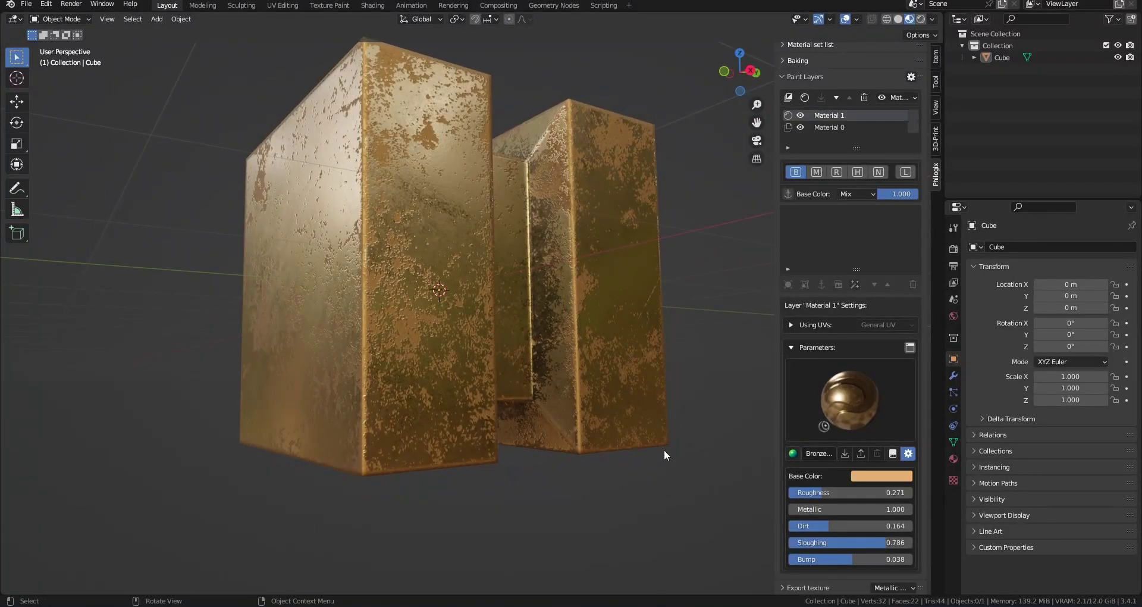
pyautogui.moveTo(654, 411); pyautogui.dragTo(570, 384, button='middle')
pyautogui.keyDown('alt'); pyautogui.moveTo(570, 384); pyautogui.dragTo(446, 401, button='right'); pyautogui.keyUp('alt')
pyautogui.moveTo(446, 401); pyautogui.dragTo(376, 375, button='middle')
pyautogui.keyDown('alt'); pyautogui.moveTo(375, 376); pyautogui.dragTo(563, 361, button='right'); pyautogui.keyUp('alt')
pyautogui.hotkey('alt', 'q')
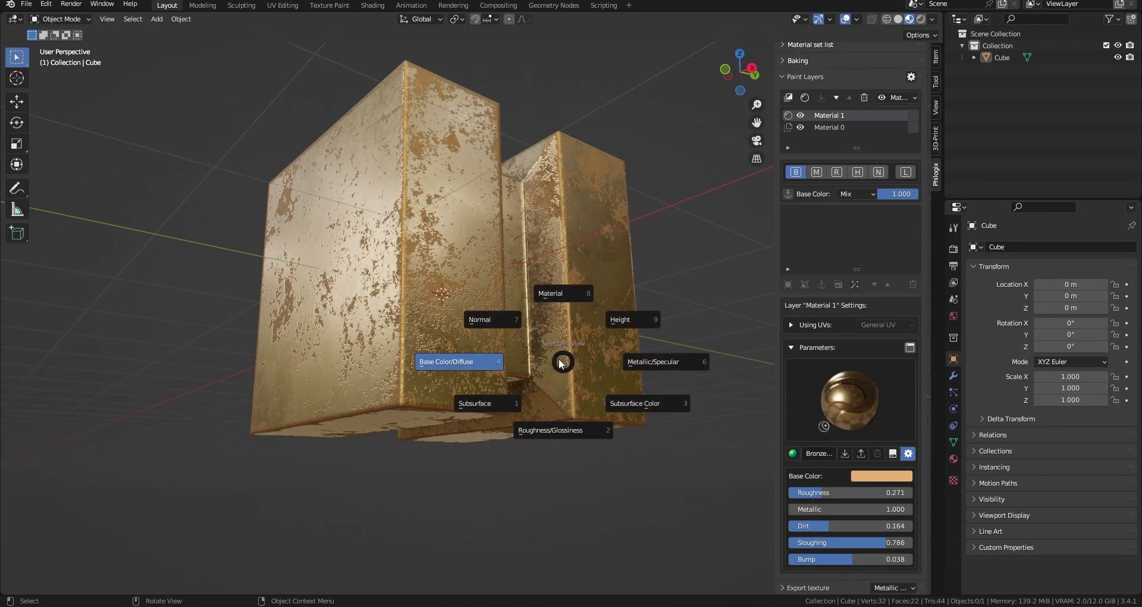
pyautogui.click(442, 360)
pyautogui.hotkey('alt', 'q')
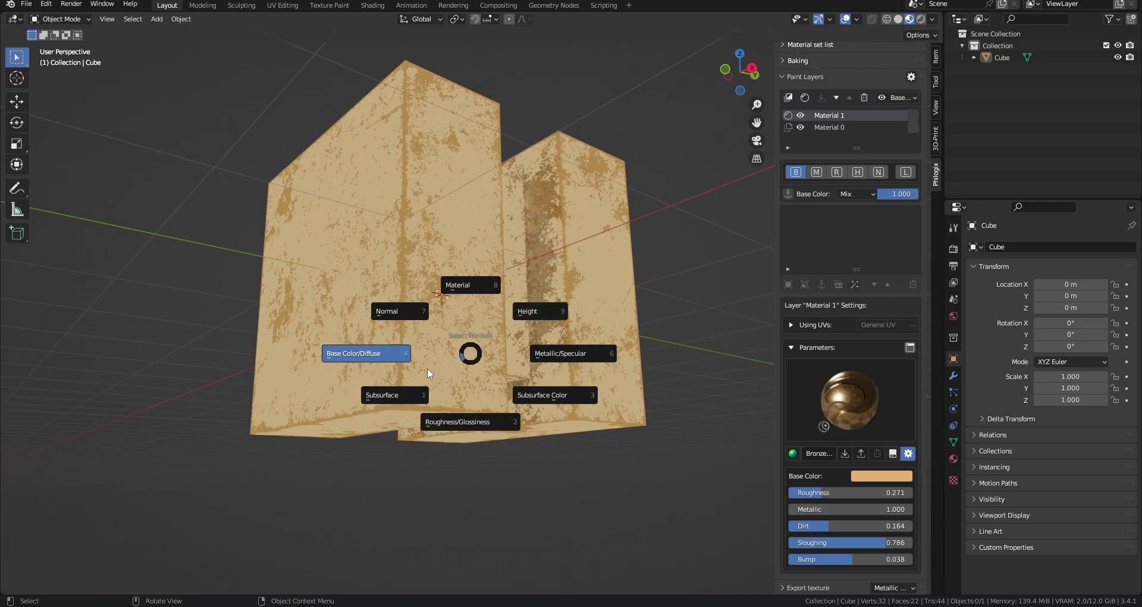
pyautogui.click(581, 350)
# Step: Preview the Roughness/Glossiness channel on the model and return to the full Material preview
pyautogui.hotkey('alt', 'q')
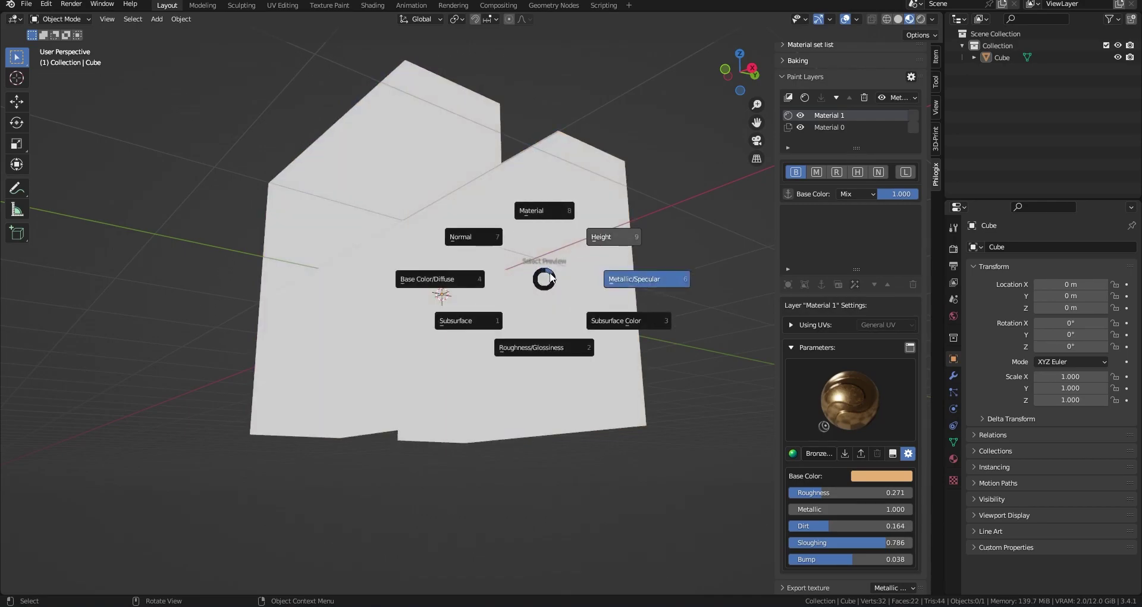
pyautogui.click(548, 385)
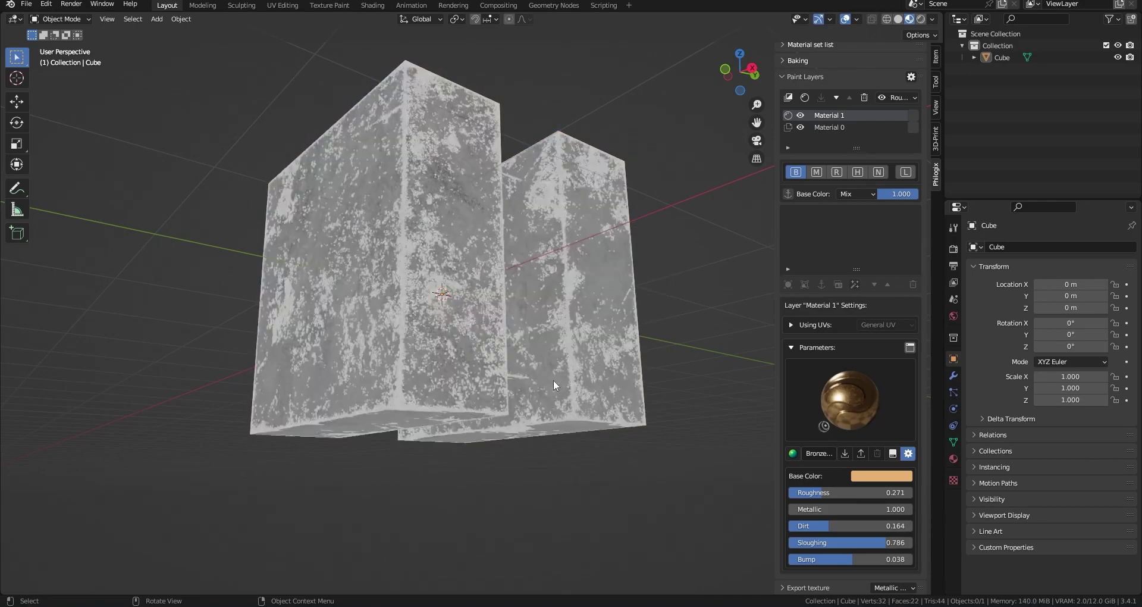
pyautogui.hotkey('alt', 'q')
pyautogui.click(544, 260)
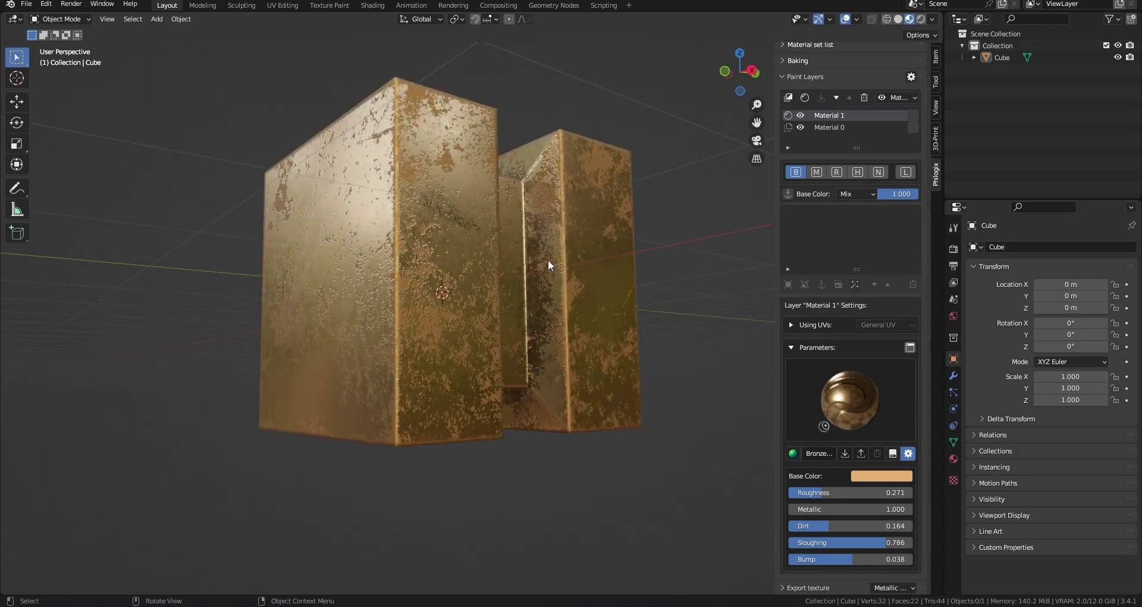